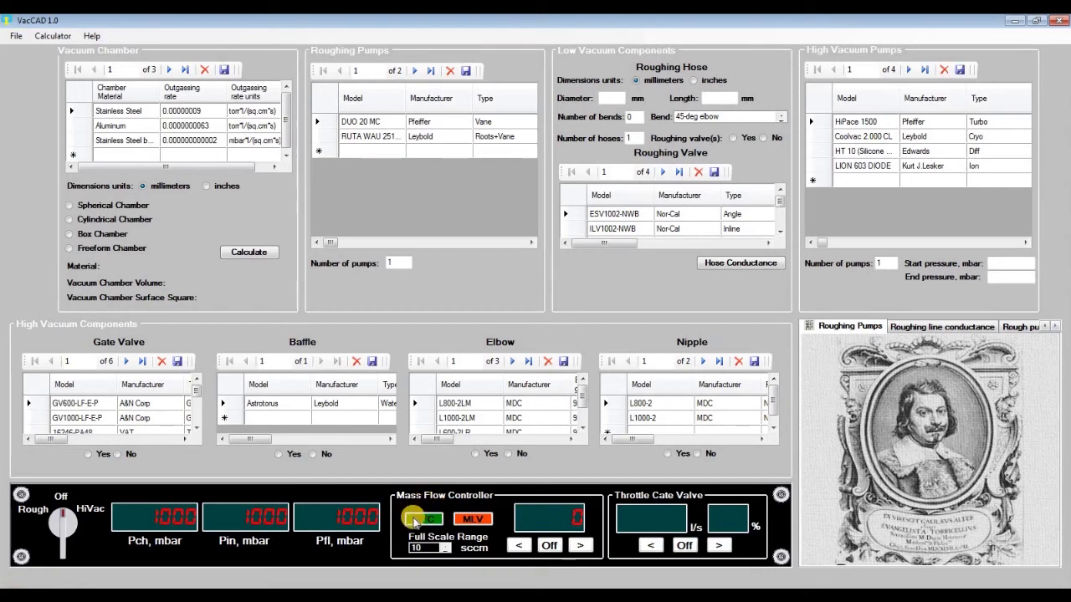
# Step: Set the mass flow controller's full scale range to 500 sccm
pyautogui.click(446, 546)
pyautogui.click(446, 547)
pyautogui.click(446, 547)
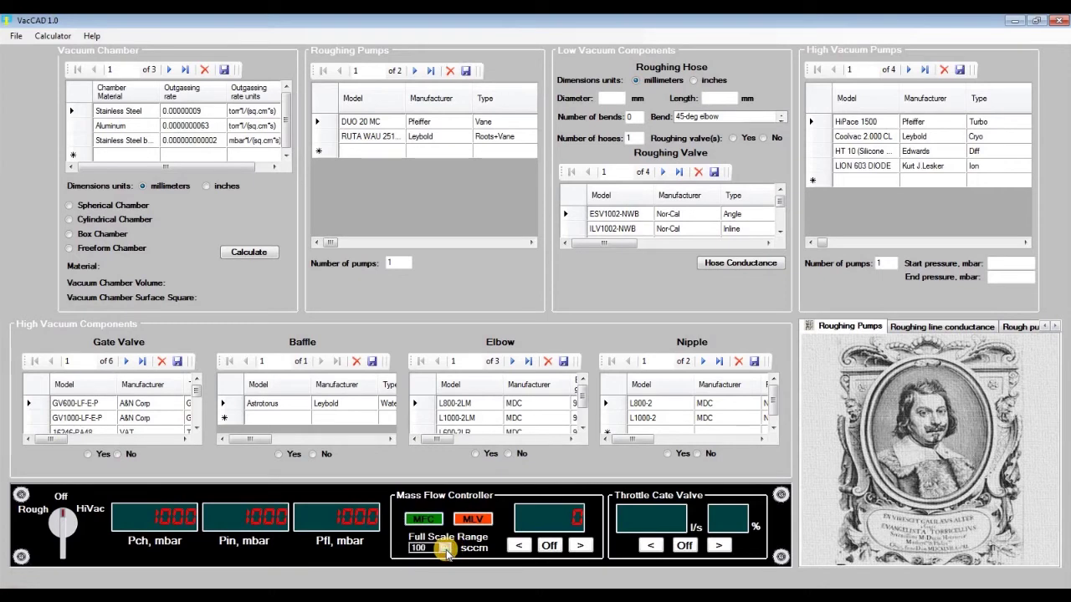
pyautogui.click(446, 548)
pyautogui.click(446, 548)
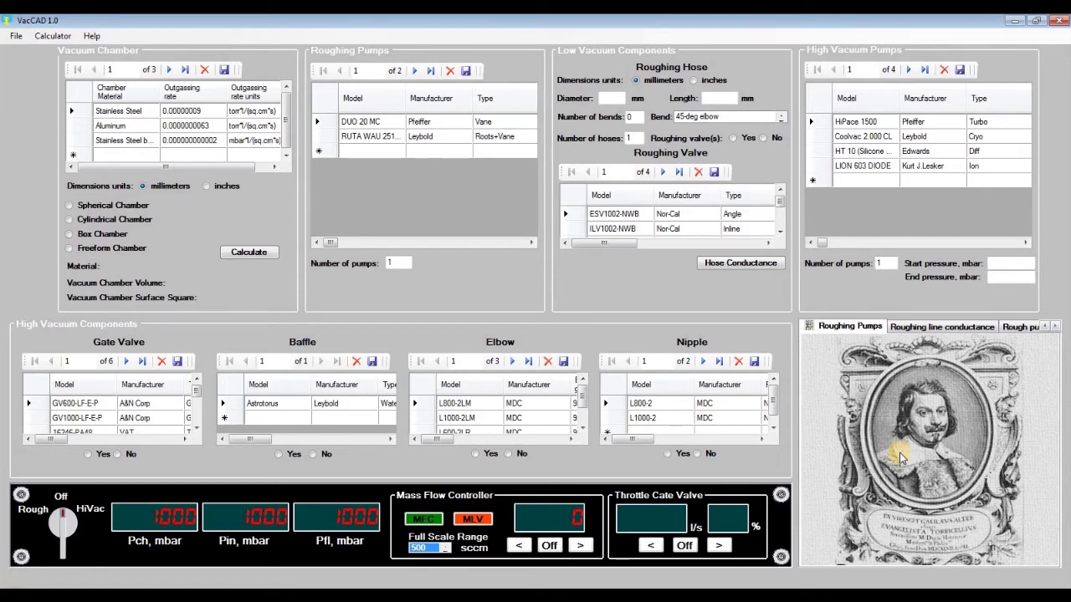
# Step: Look through the chart views, including the rough pumping and high vacuum pump plots
pyautogui.click(1021, 328)
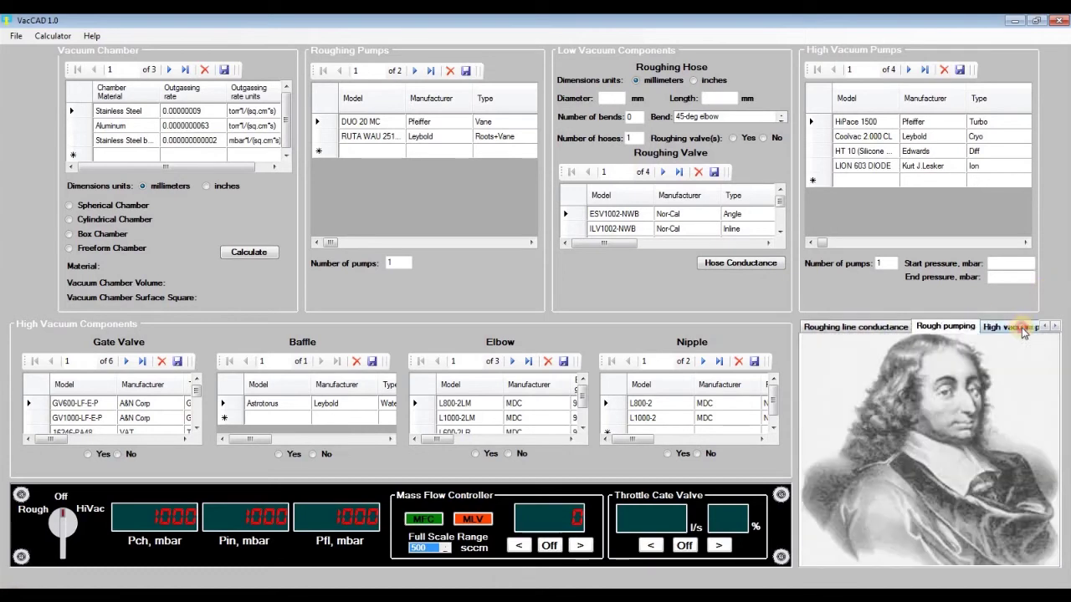
pyautogui.click(887, 328)
pyautogui.click(929, 334)
pyautogui.click(989, 328)
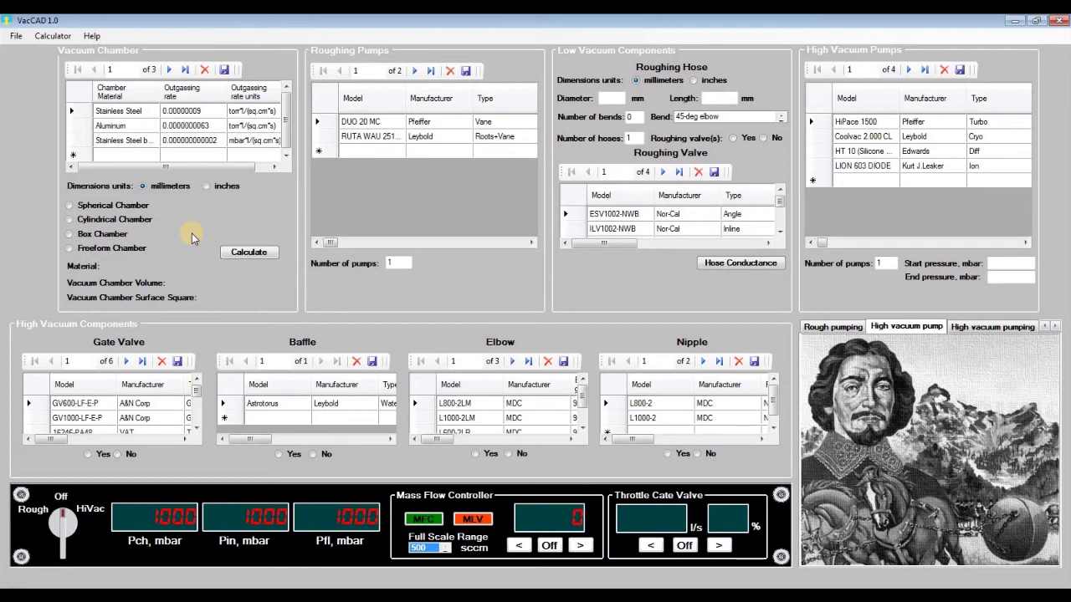
# Step: Check the database file options, and view the Permeation calculator without entering anything
pyautogui.click(17, 36)
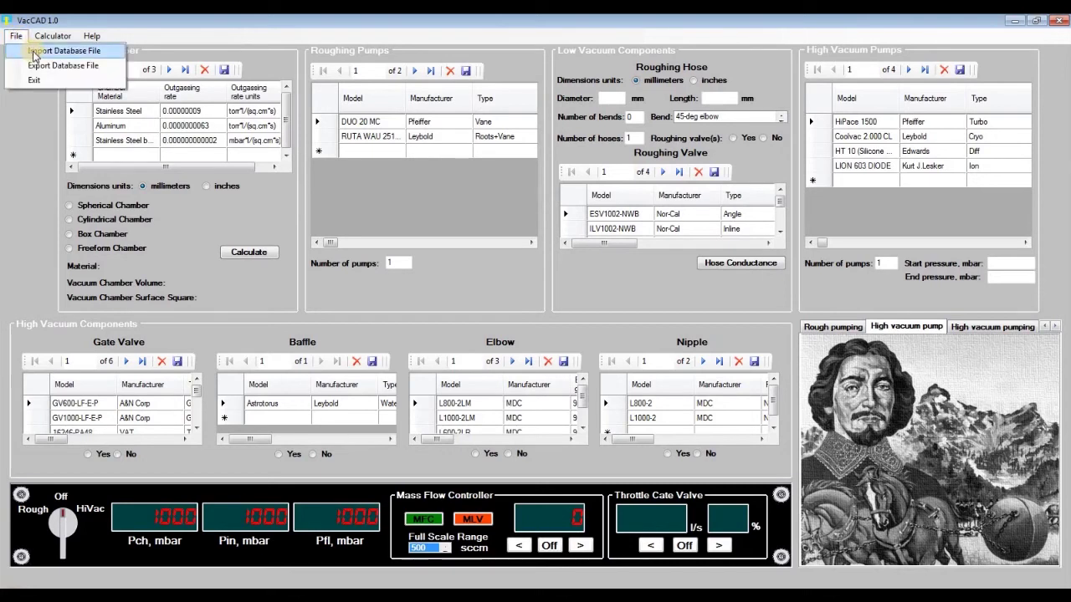
pyautogui.moveTo(52, 36)
pyautogui.click(71, 51)
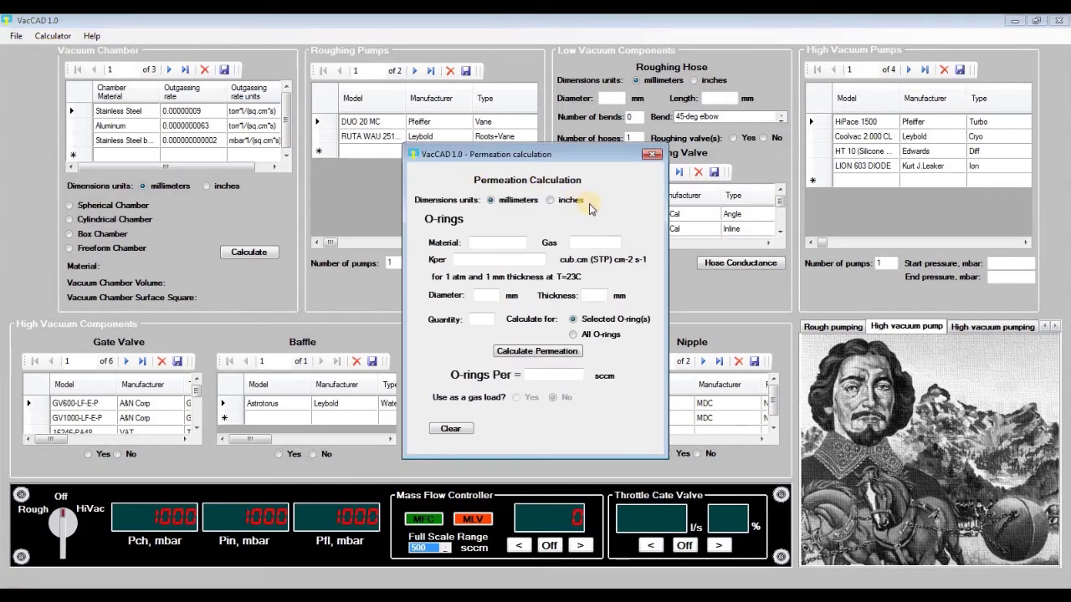
pyautogui.click(651, 153)
# Step: View the input fields of the Mean free path calculator and close it
pyautogui.click(52, 36)
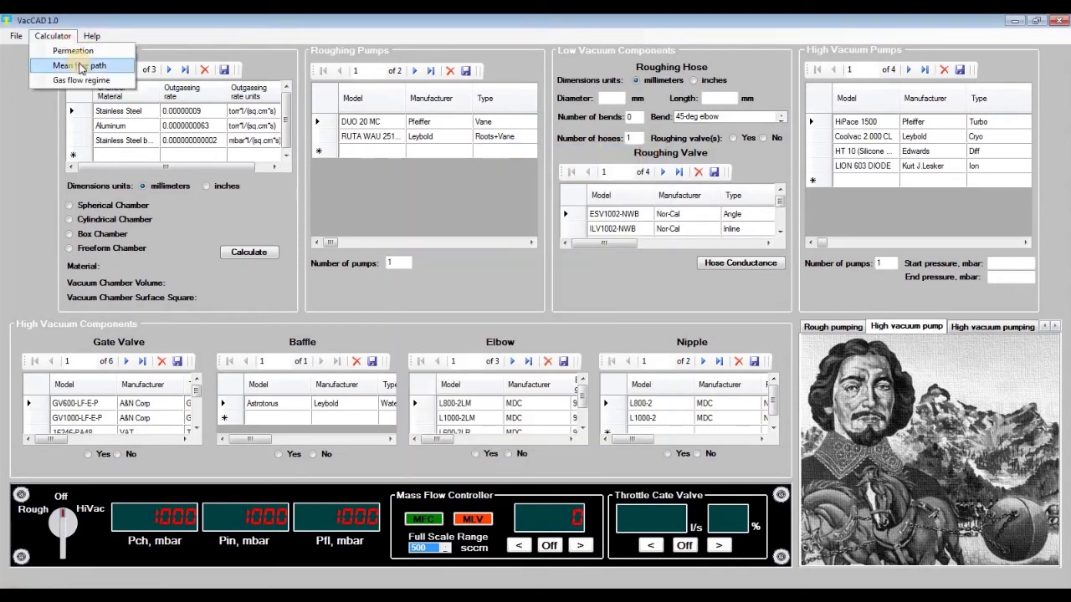
pyautogui.click(82, 69)
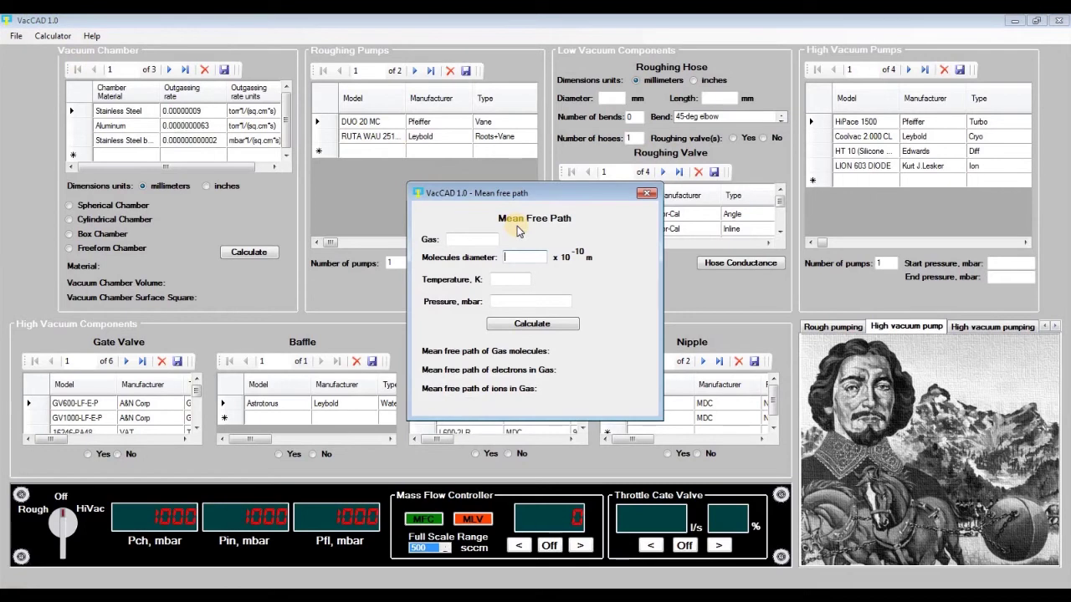
pyautogui.click(647, 195)
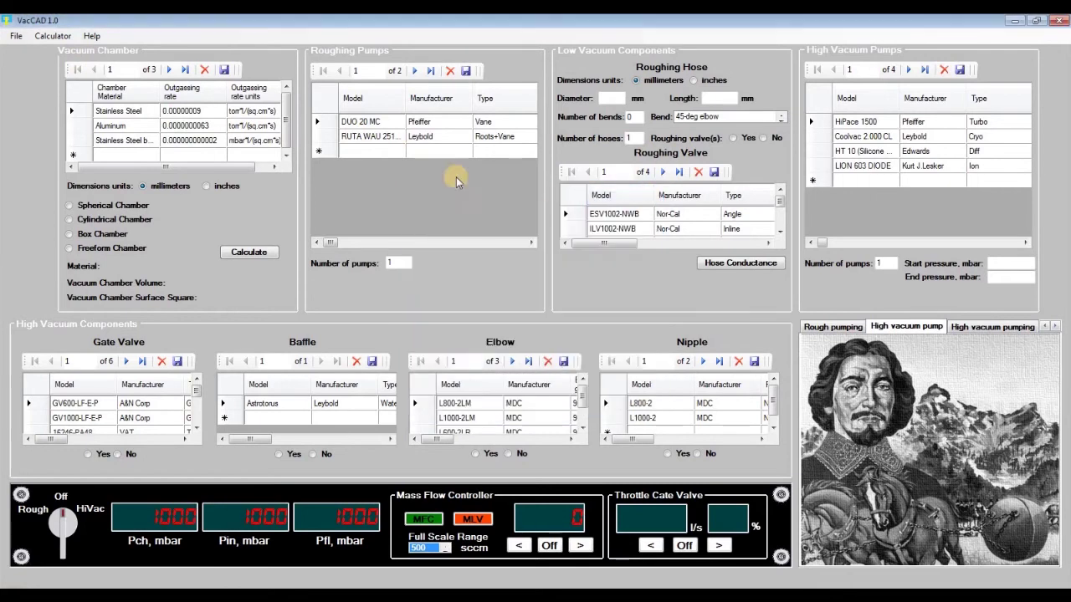
# Step: View the Gas flow regime calculator and the available help options
pyautogui.click(52, 36)
pyautogui.click(74, 80)
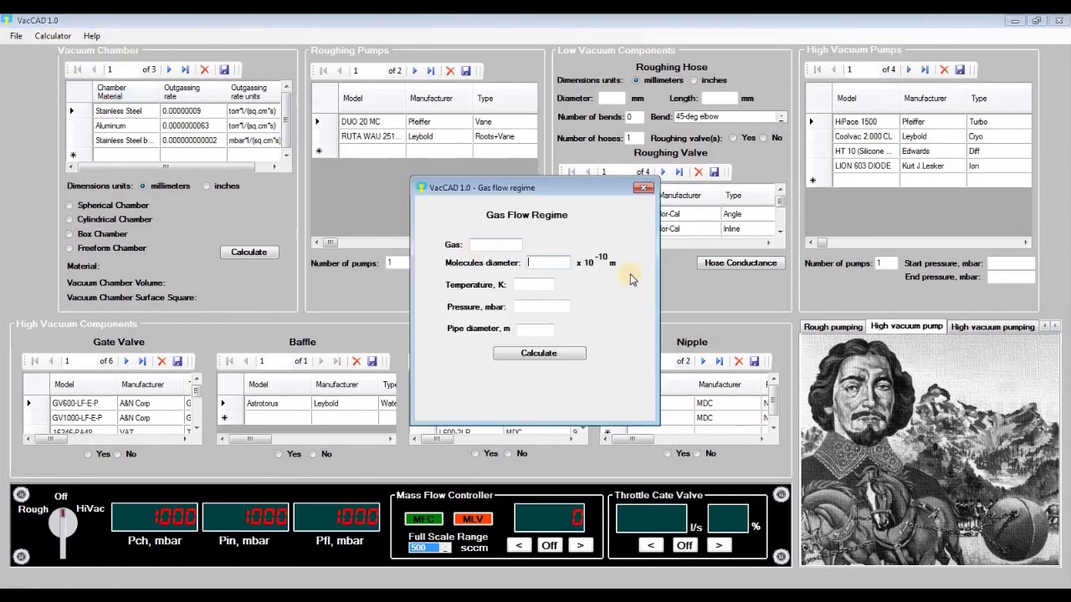
pyautogui.click(644, 189)
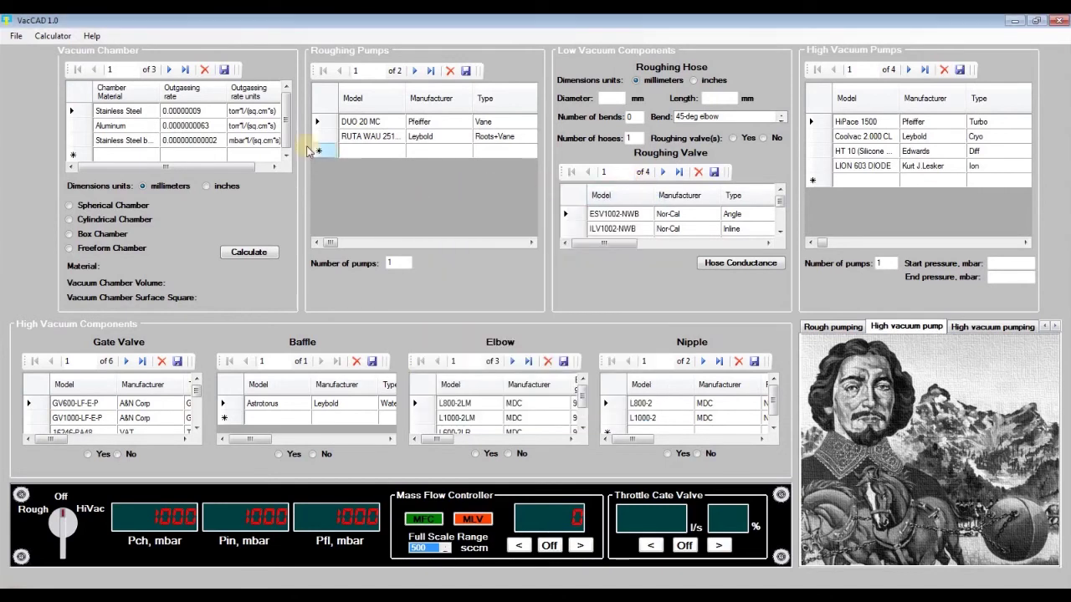
pyautogui.click(92, 36)
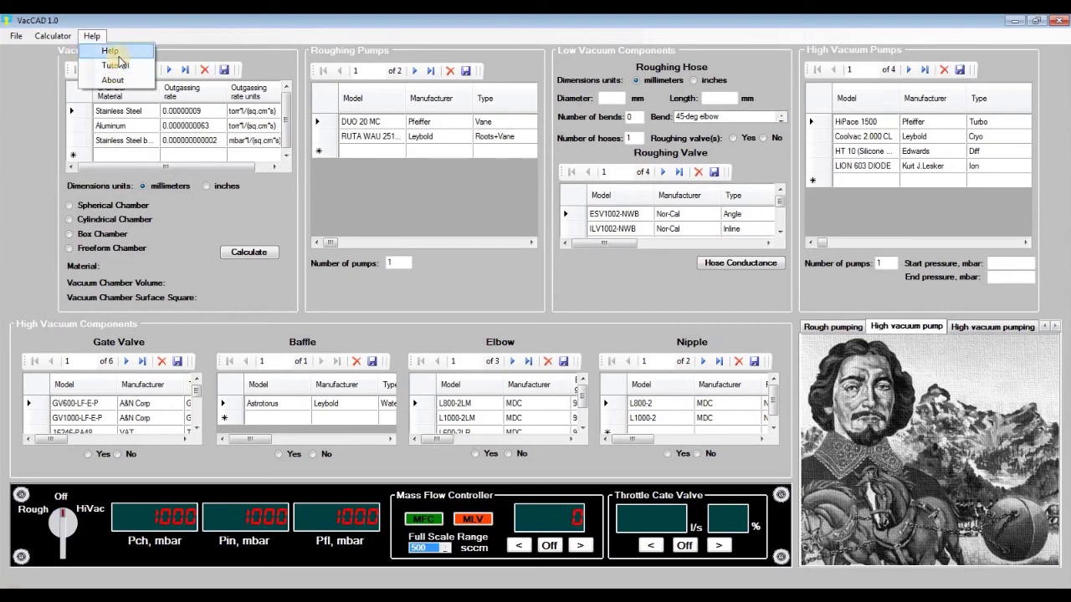
pyautogui.click(446, 305)
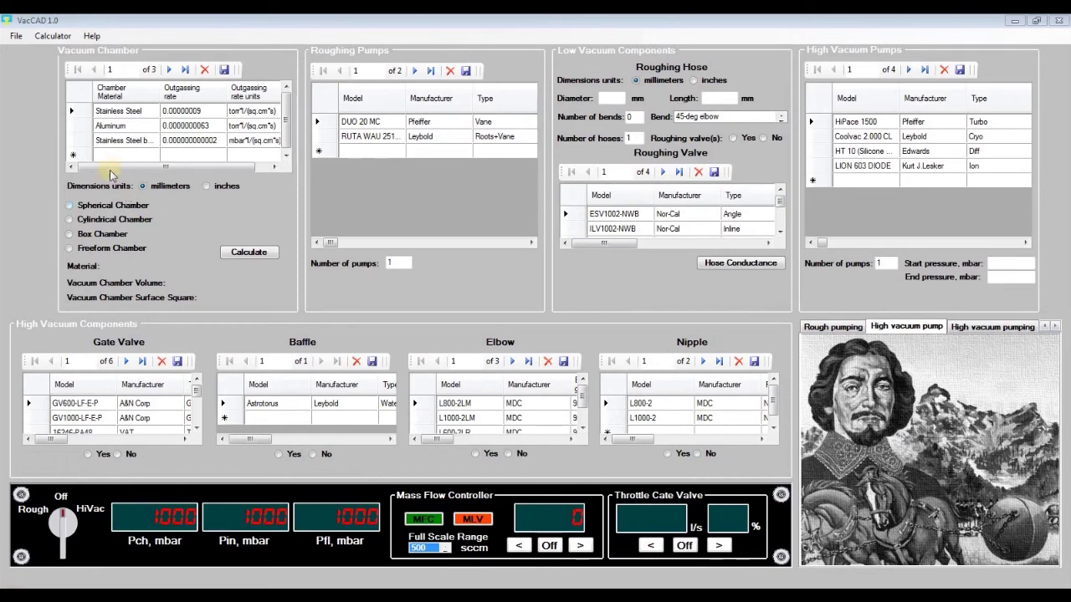
# Step: Choose Stainless Steel as the vacuum chamber material with millimeters as its dimension units
pyautogui.click(84, 113)
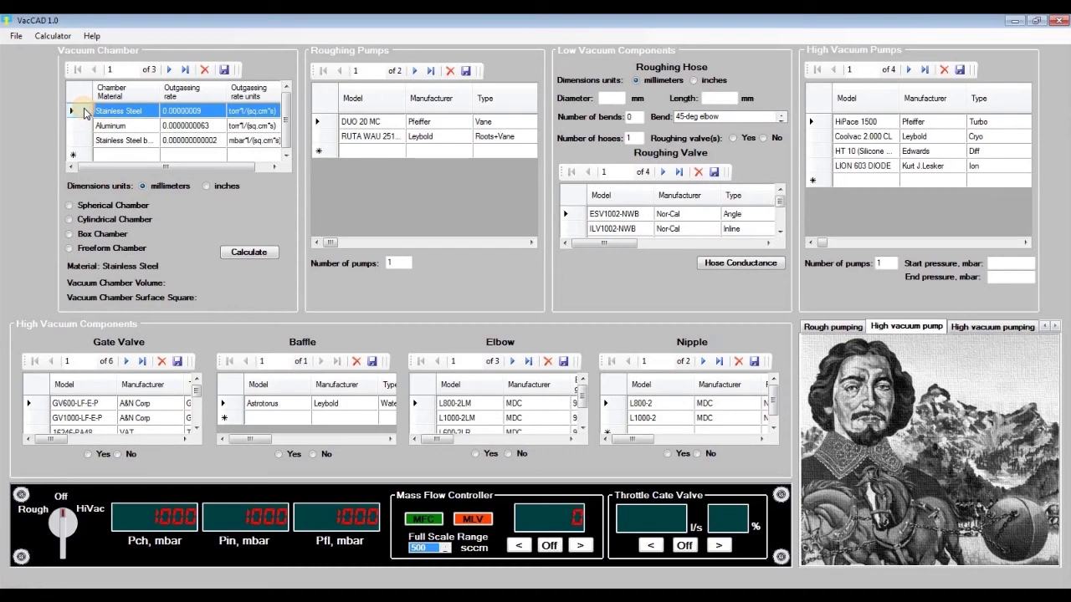
pyautogui.click(162, 191)
pyautogui.click(205, 188)
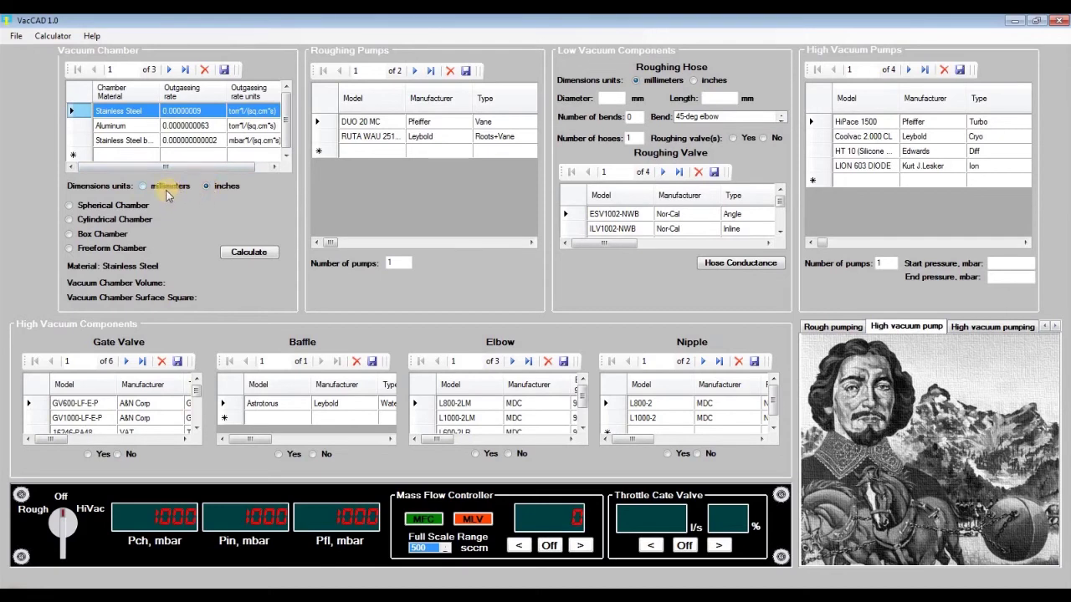
pyautogui.click(144, 187)
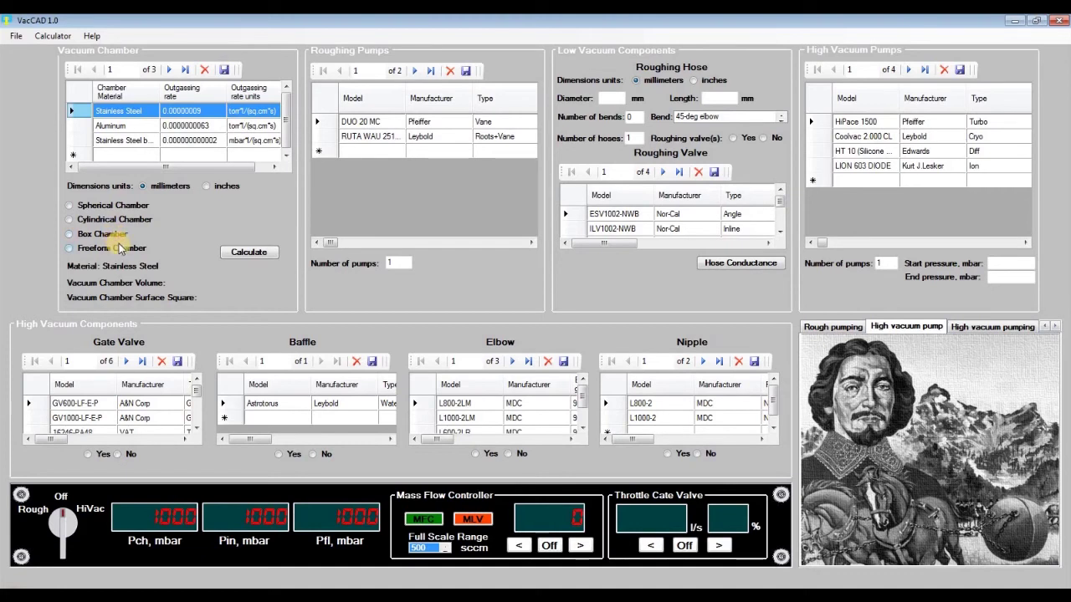
# Step: Examine the dimension fields offered for the spherical, cylindrical, box and freeform chamber shapes
pyautogui.click(107, 206)
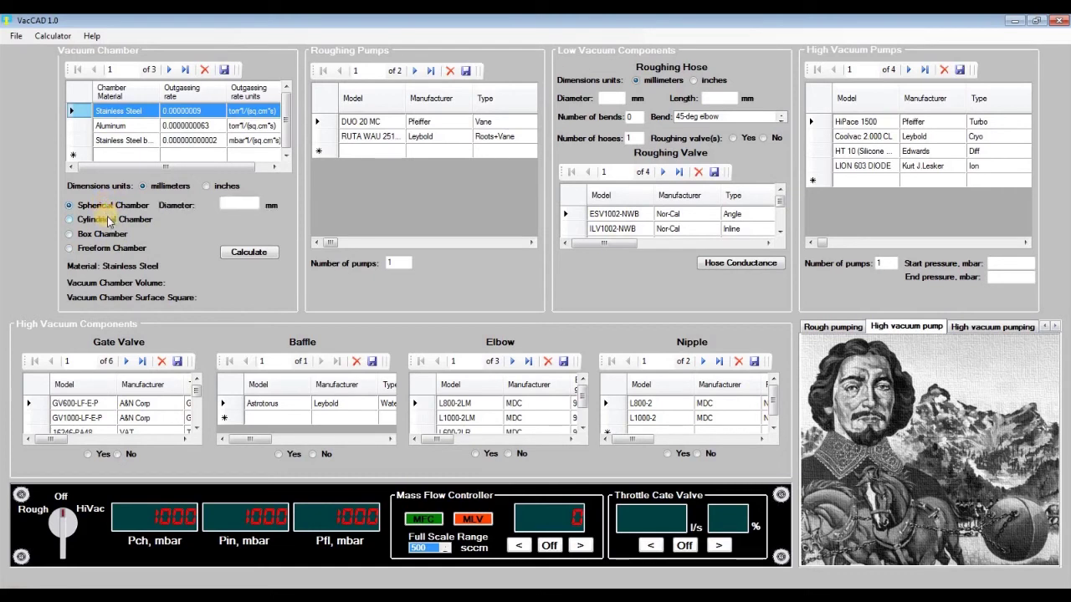
pyautogui.click(107, 218)
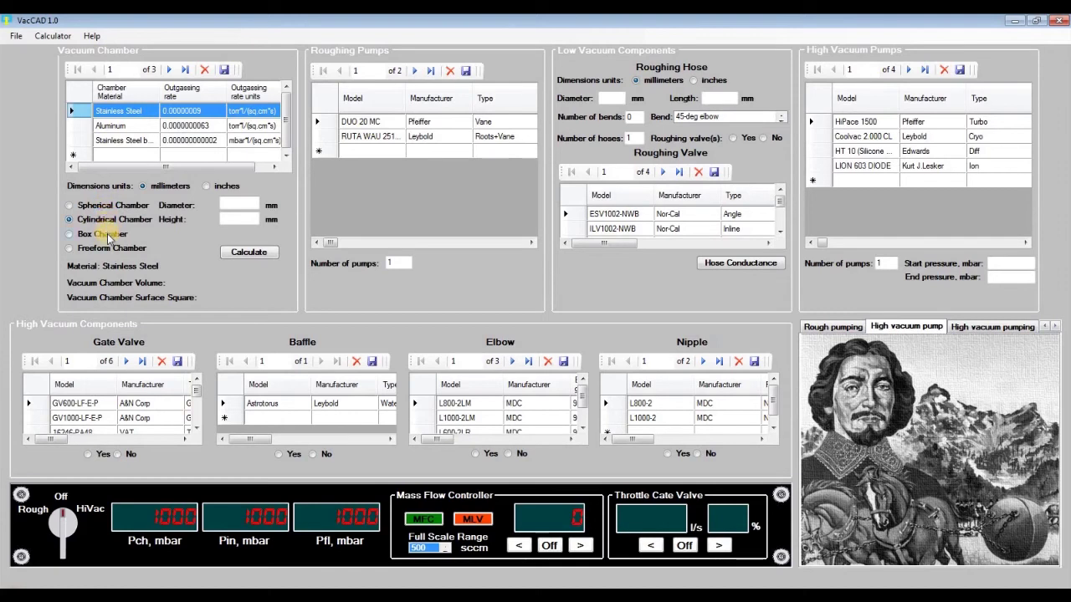
pyautogui.click(107, 234)
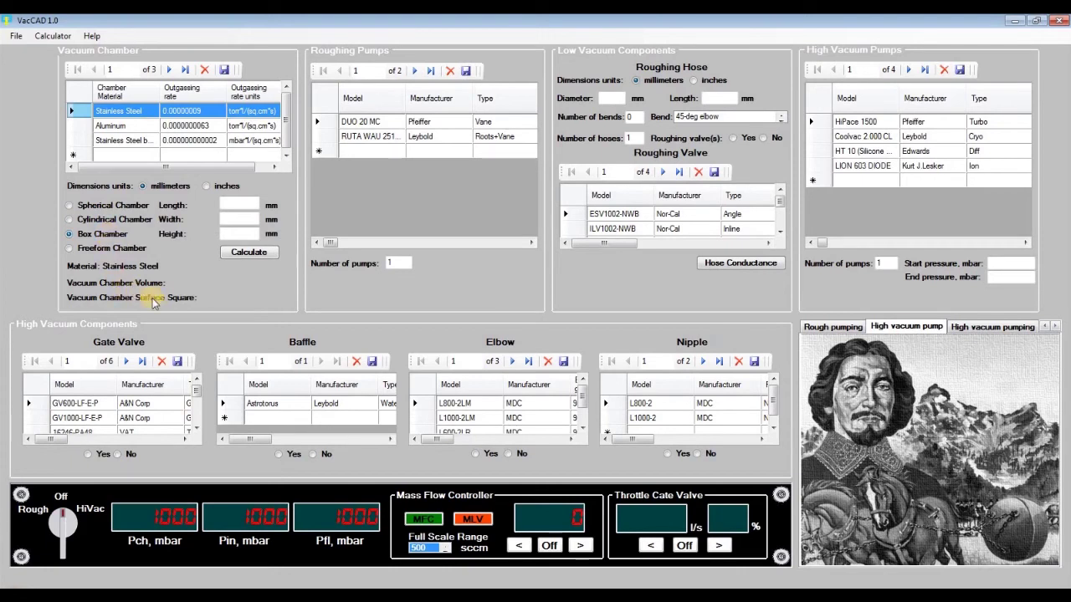
pyautogui.click(123, 249)
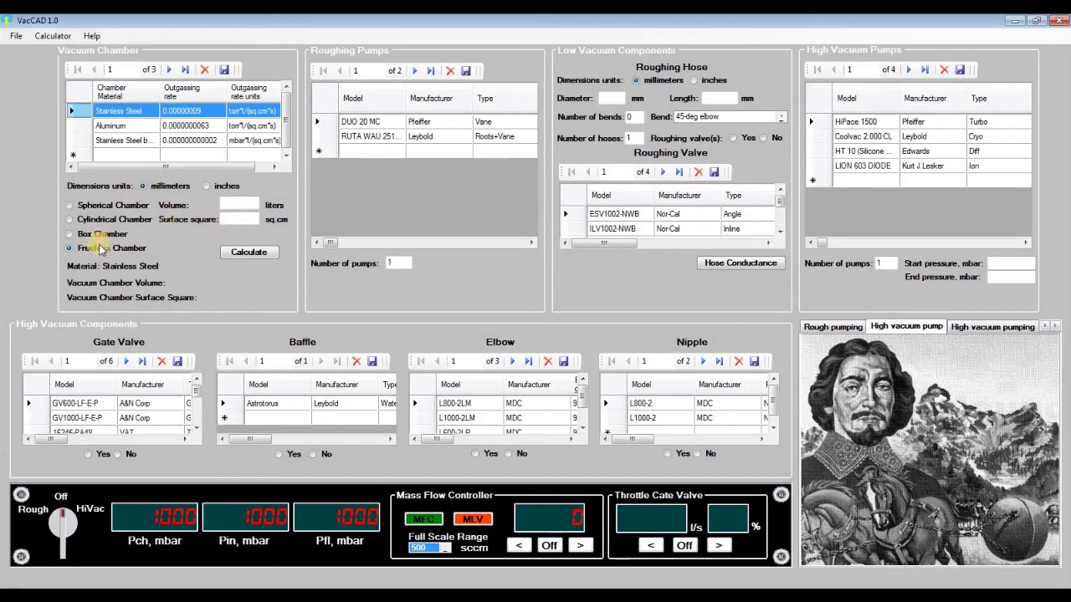
# Step: Define a box chamber 500 mm long, 500 mm wide and 700 mm high, and calculate its volume and surface
pyautogui.click(99, 237)
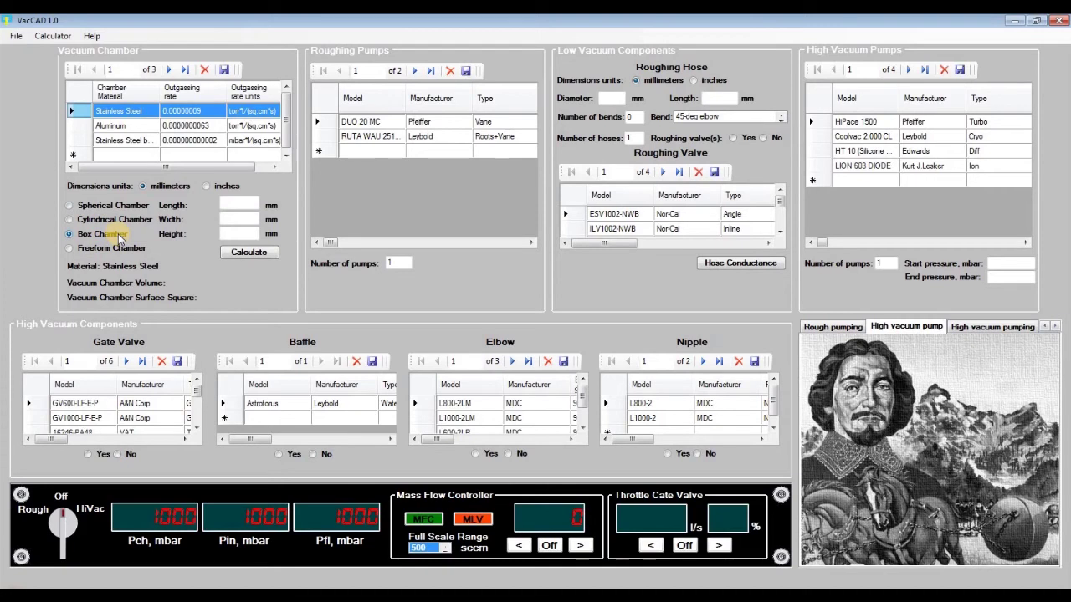
pyautogui.click(238, 201)
pyautogui.write('500')
pyautogui.click(225, 217)
pyautogui.write('500')
pyautogui.click(230, 230)
pyautogui.write('700')
pyautogui.click(237, 253)
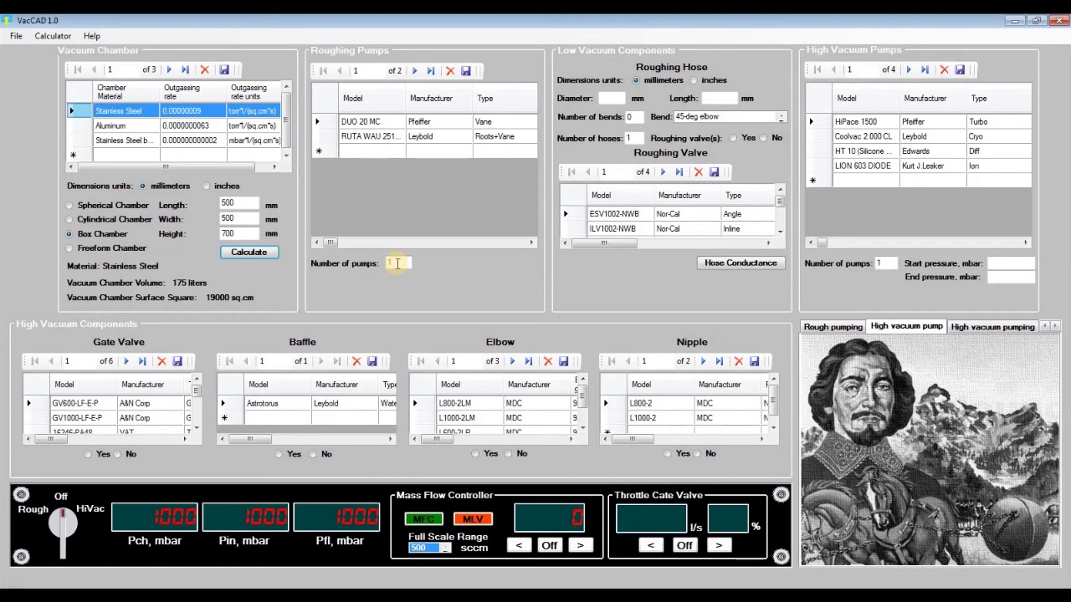
# Step: Select the DUO 20 MC roughing pump and set the roughing hose to 25 mm diameter and 1500 mm length
pyautogui.click(326, 124)
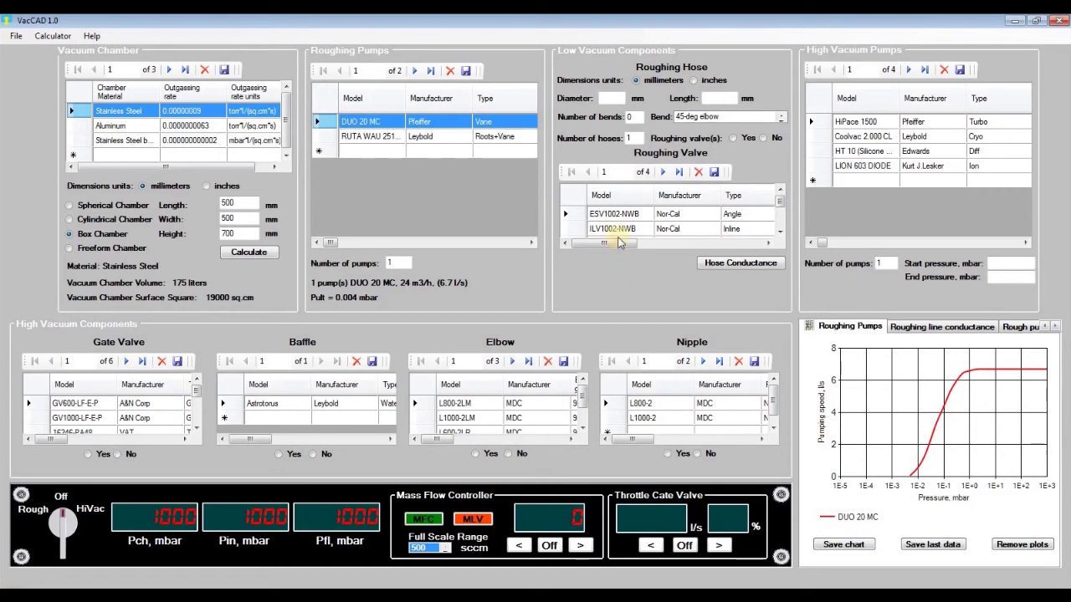
pyautogui.click(612, 99)
pyautogui.write('25')
pyautogui.click(721, 98)
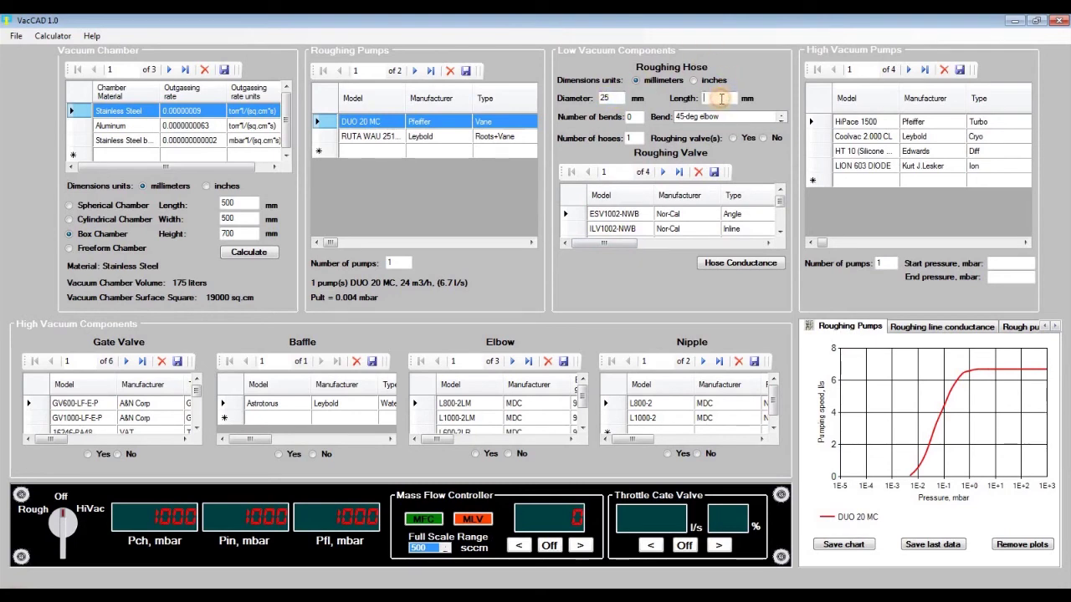
pyautogui.write('1500')
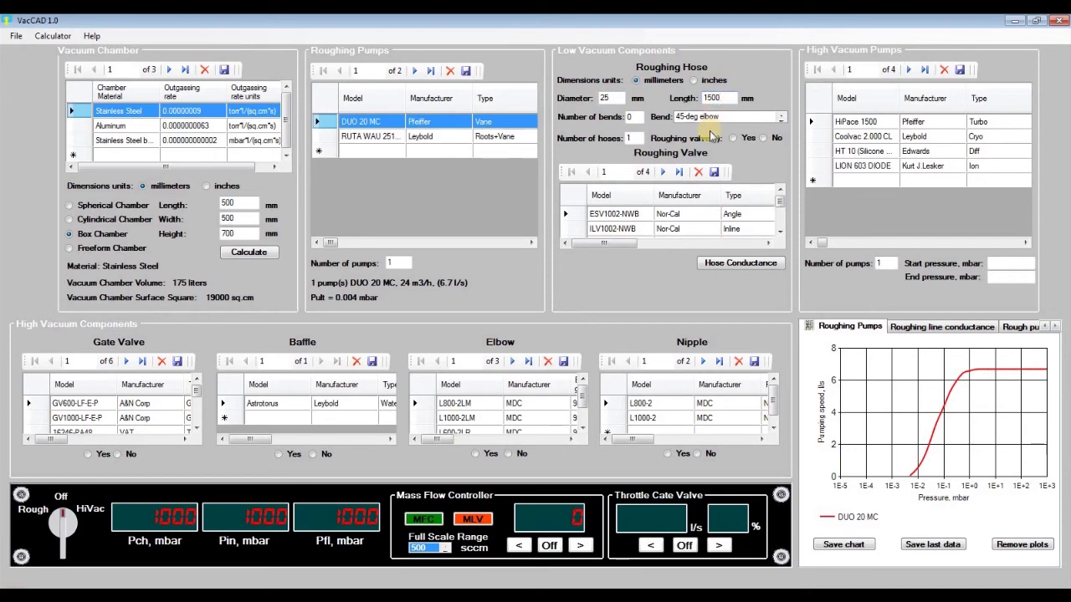
# Step: Give the roughing hose 1 bend of the type 90-deg elbow, standard radius
pyautogui.click(623, 116)
pyautogui.write('1')
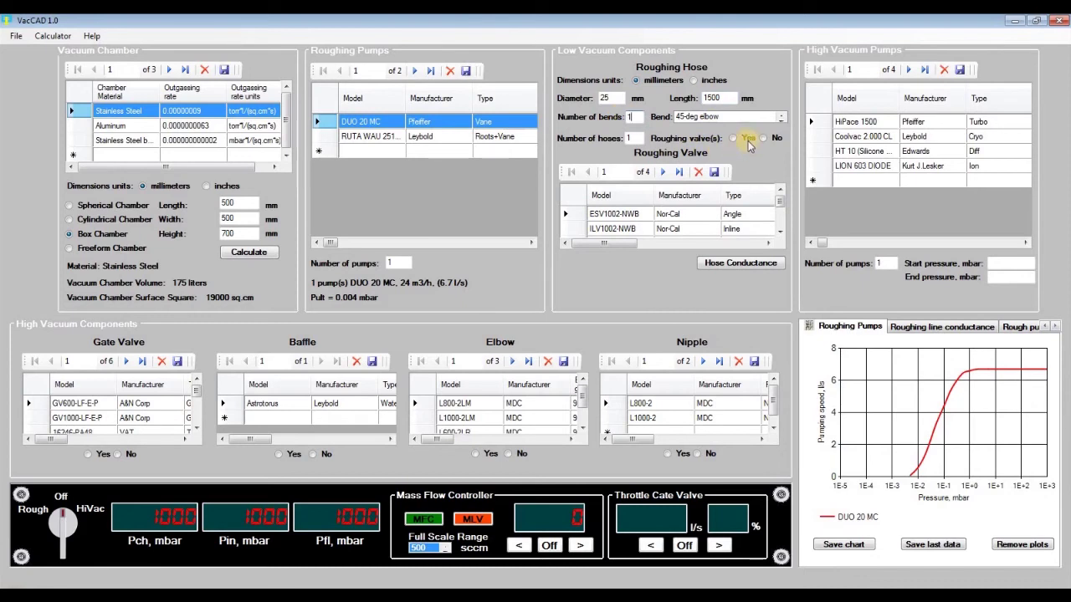
pyautogui.click(763, 124)
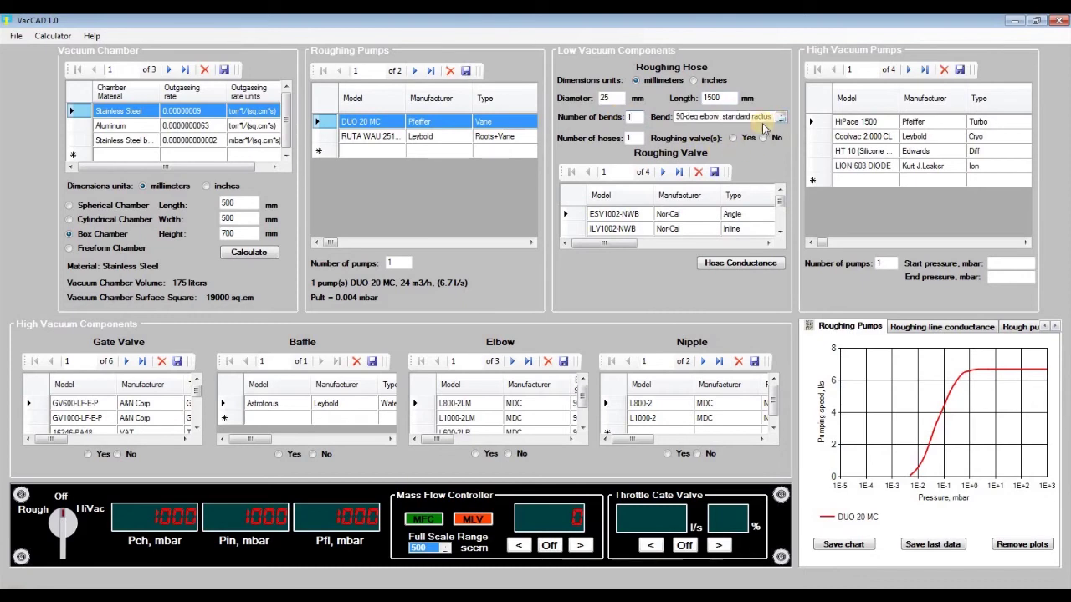
pyautogui.click(733, 119)
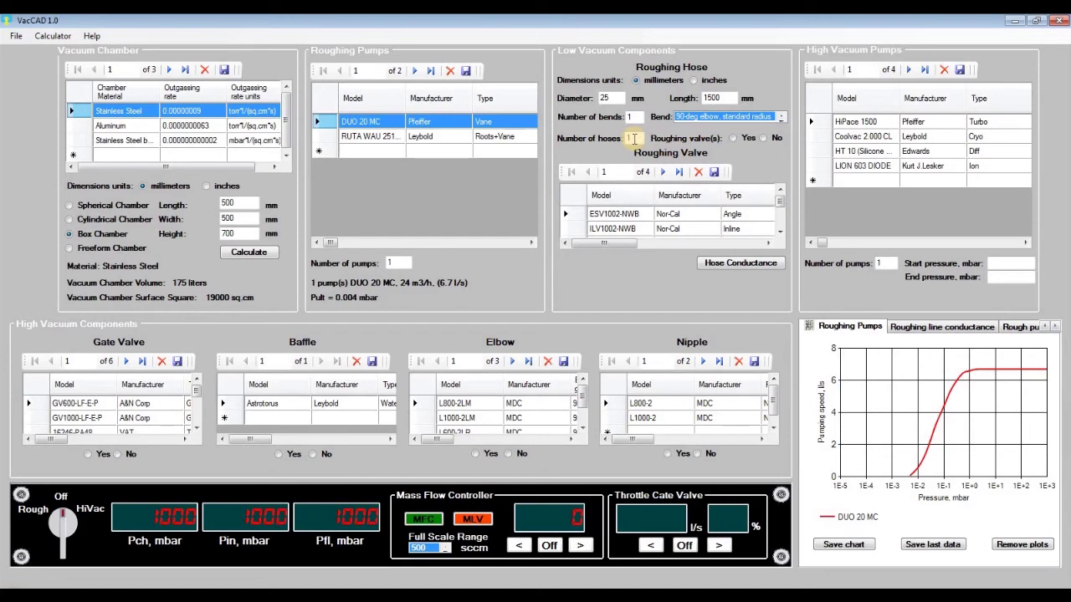
# Step: Include the ESV1002-NWB angle valve in the roughing line and calculate the hose conductance
pyautogui.click(733, 139)
pyautogui.click(576, 216)
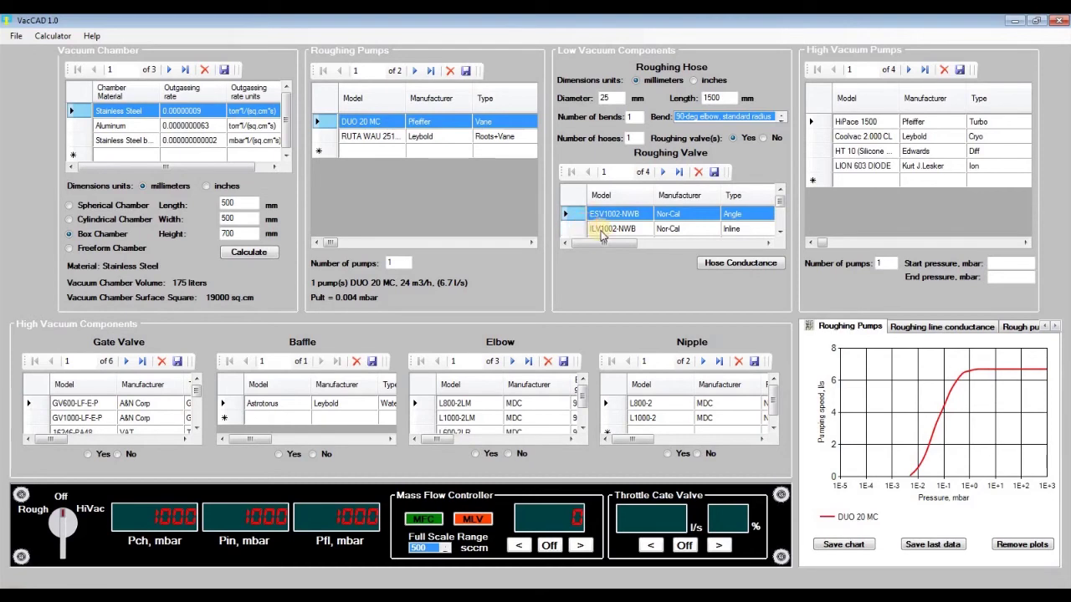
pyautogui.click(719, 263)
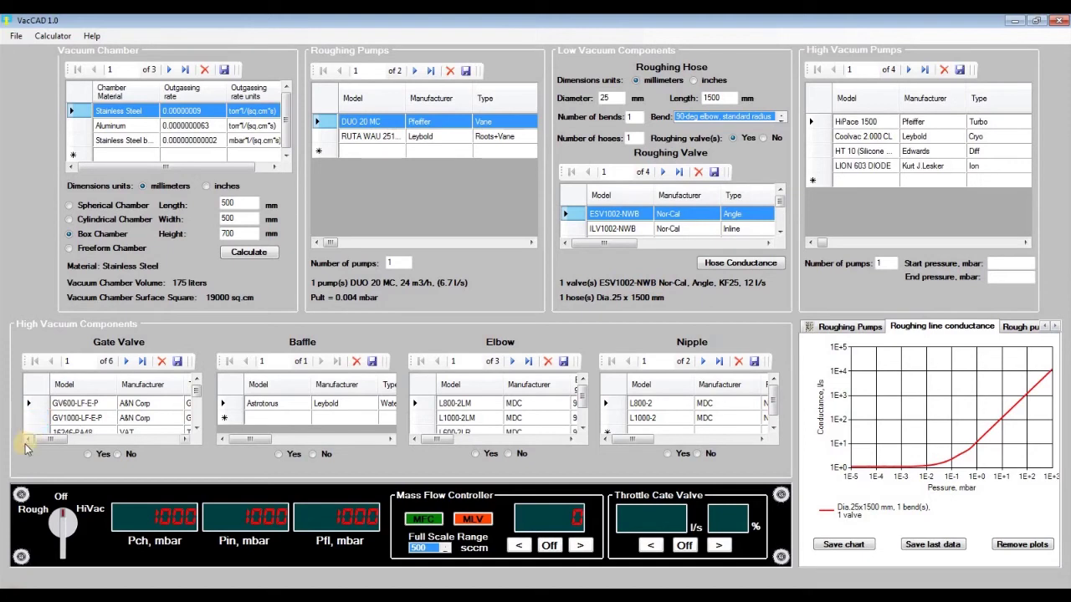
# Step: Run rough pumping of the chamber and display the effective roughing pumping speed chart
pyautogui.click(32, 513)
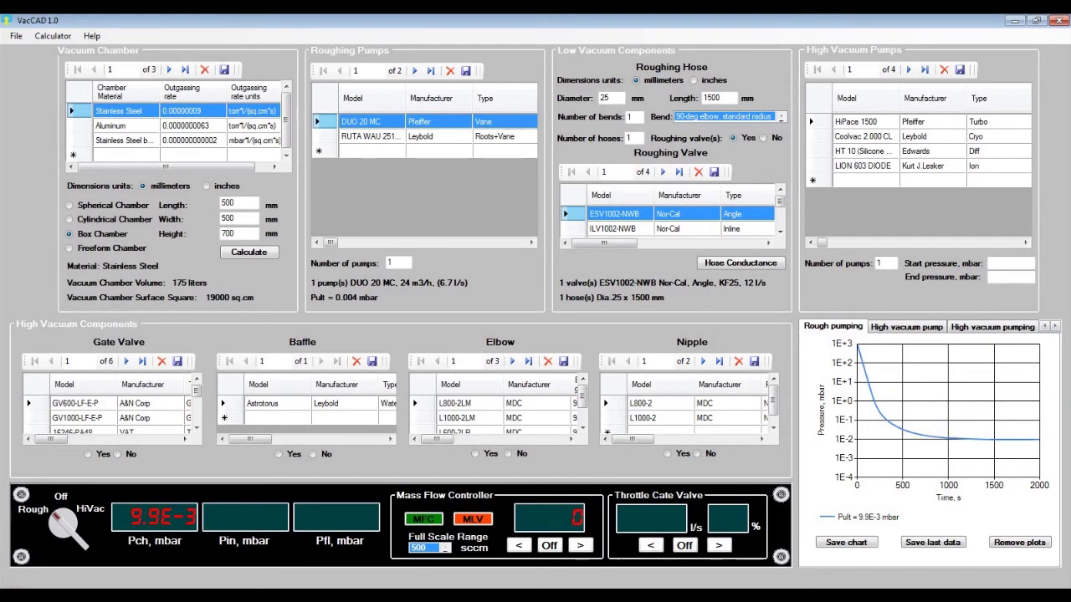
pyautogui.click(1055, 328)
pyautogui.click(1054, 328)
pyautogui.click(968, 328)
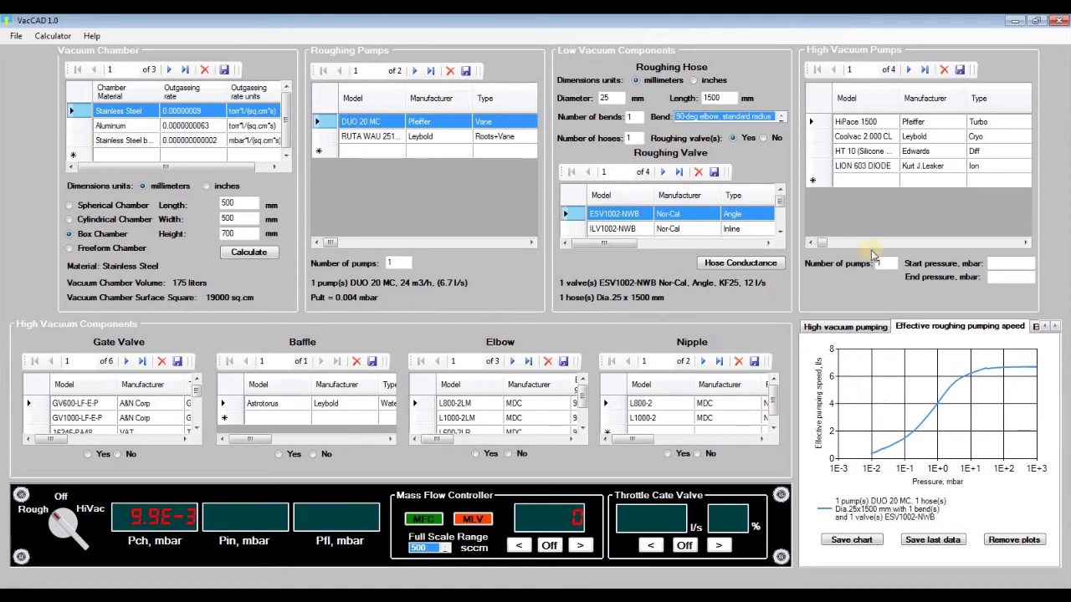
# Step: Set the roughing hose length to 750 mm and recalculate the hose conductance
pyautogui.moveTo(733, 98); pyautogui.dragTo(697, 101)
pyautogui.write('750')
pyautogui.click(744, 265)
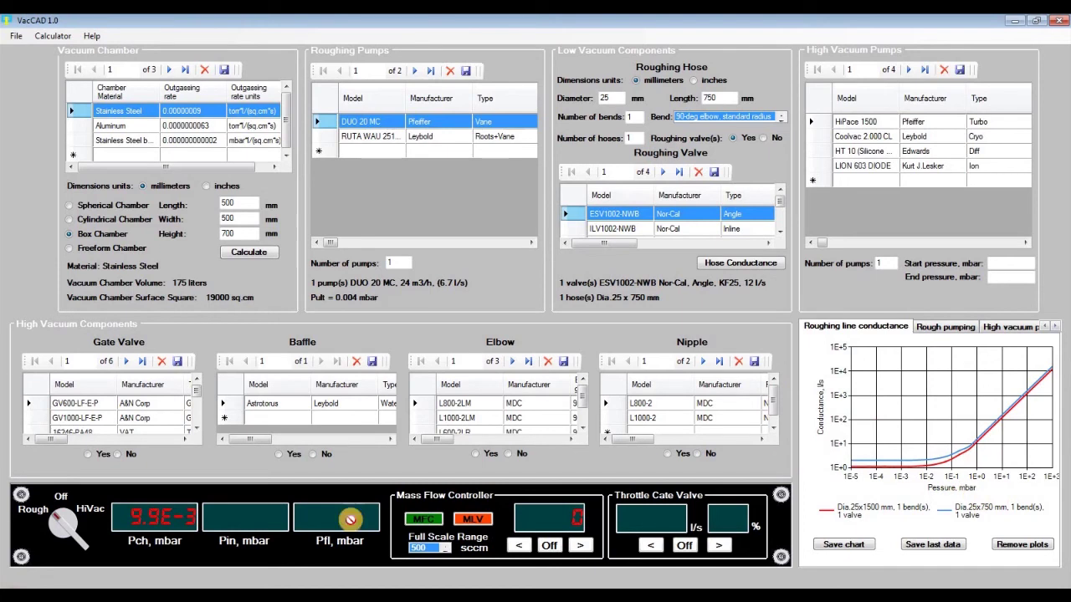
# Step: Run rough pumping with the 750 mm hose and display the effective roughing pumping speed chart
pyautogui.click(36, 510)
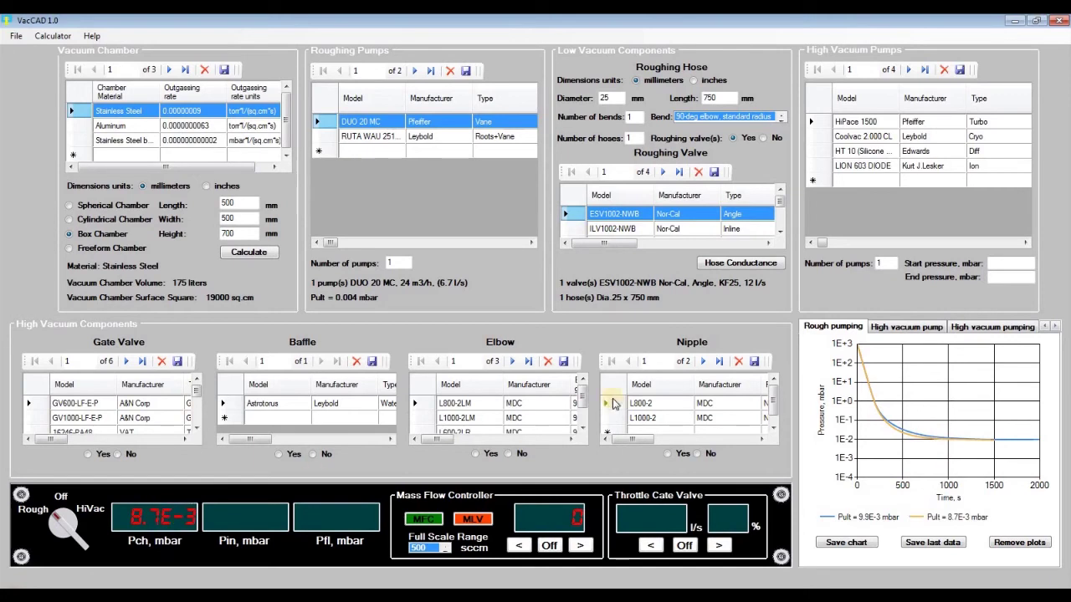
pyautogui.click(1055, 327)
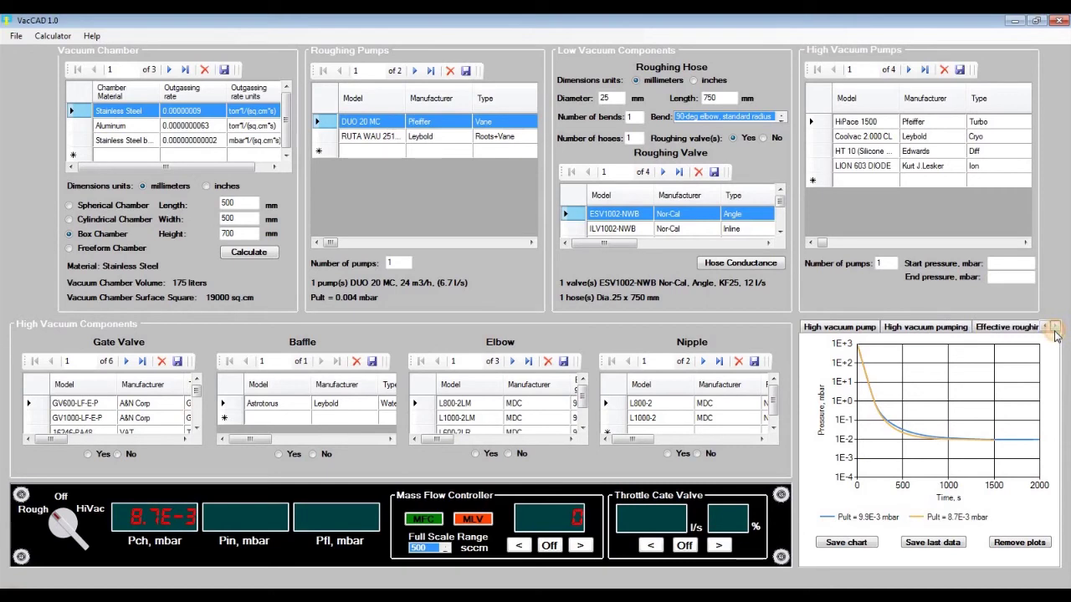
pyautogui.click(1022, 328)
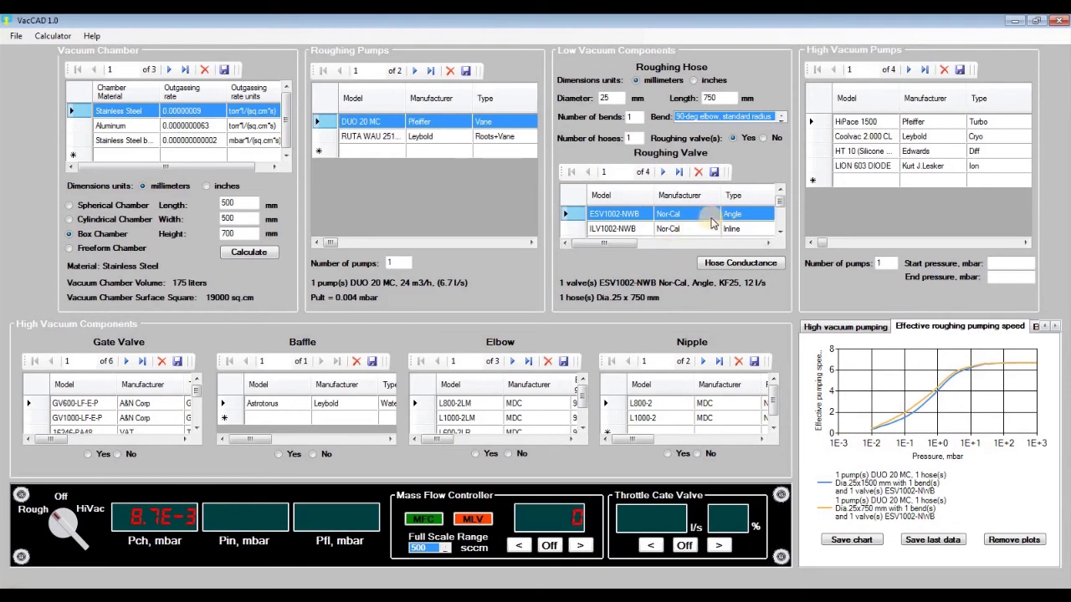
# Step: Set the roughing hose to 50 mm diameter and 1500 mm length, and recalculate the hose conductance
pyautogui.doubleClick(605, 98)
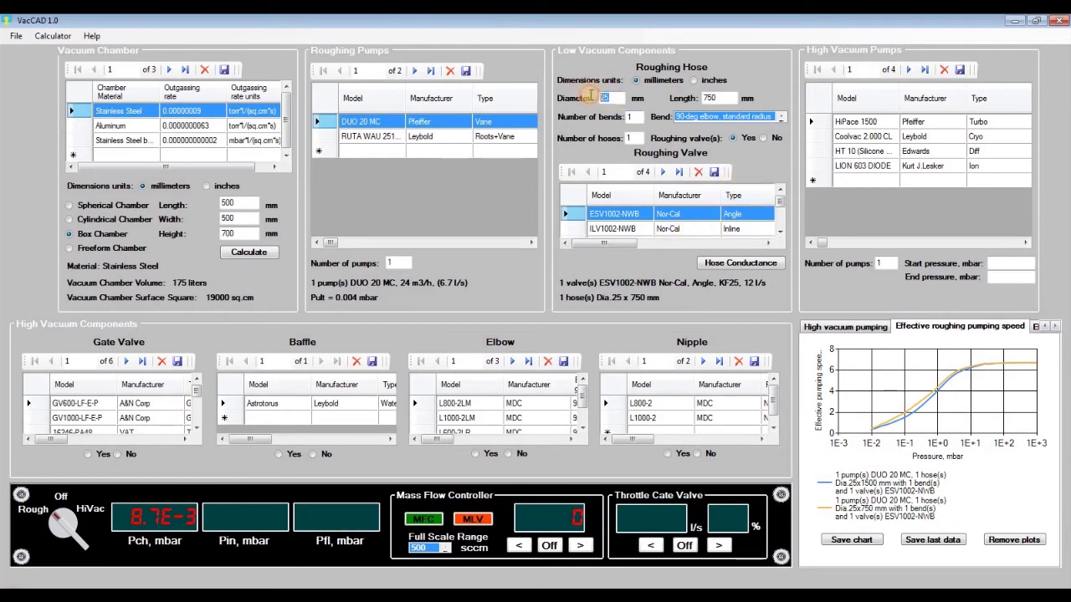
pyautogui.write('50')
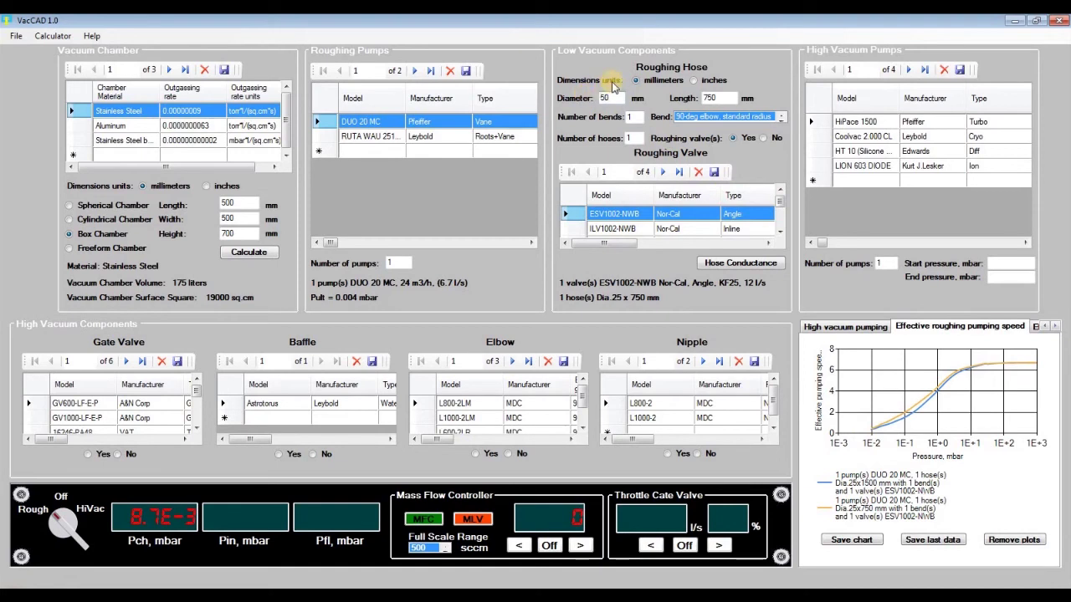
pyautogui.doubleClick(709, 97)
pyautogui.write('1500')
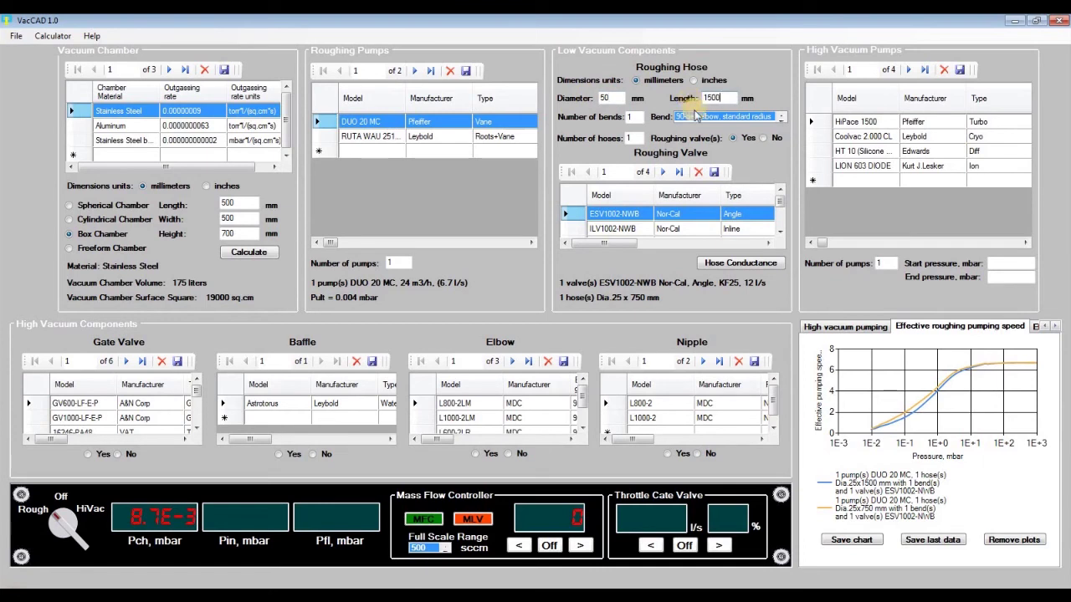
pyautogui.click(747, 266)
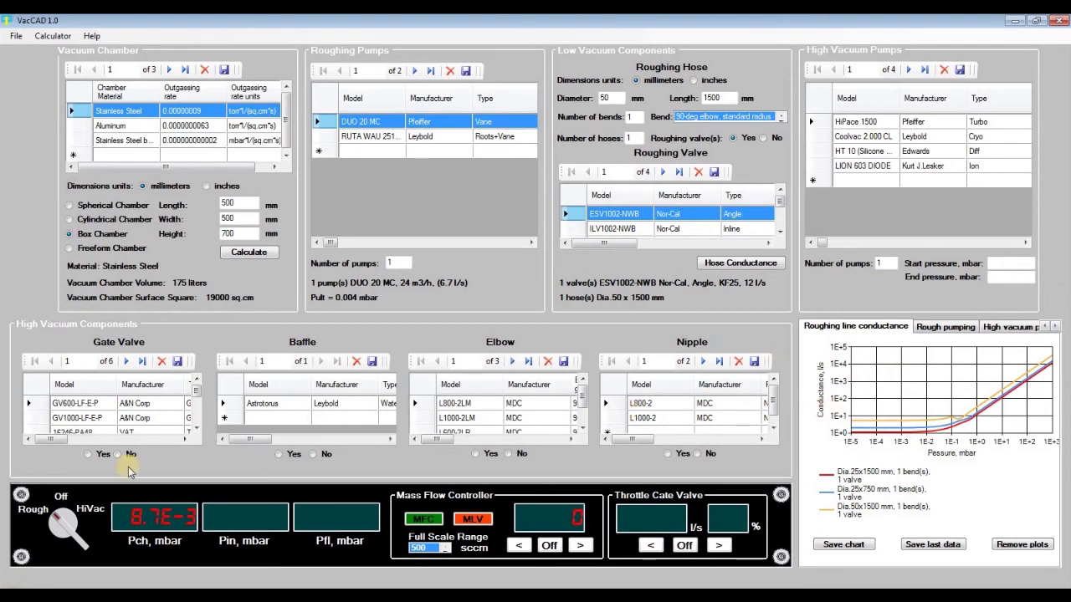
# Step: Run rough pumping with the 50 mm hose and display the effective roughing pumping speed chart
pyautogui.click(48, 520)
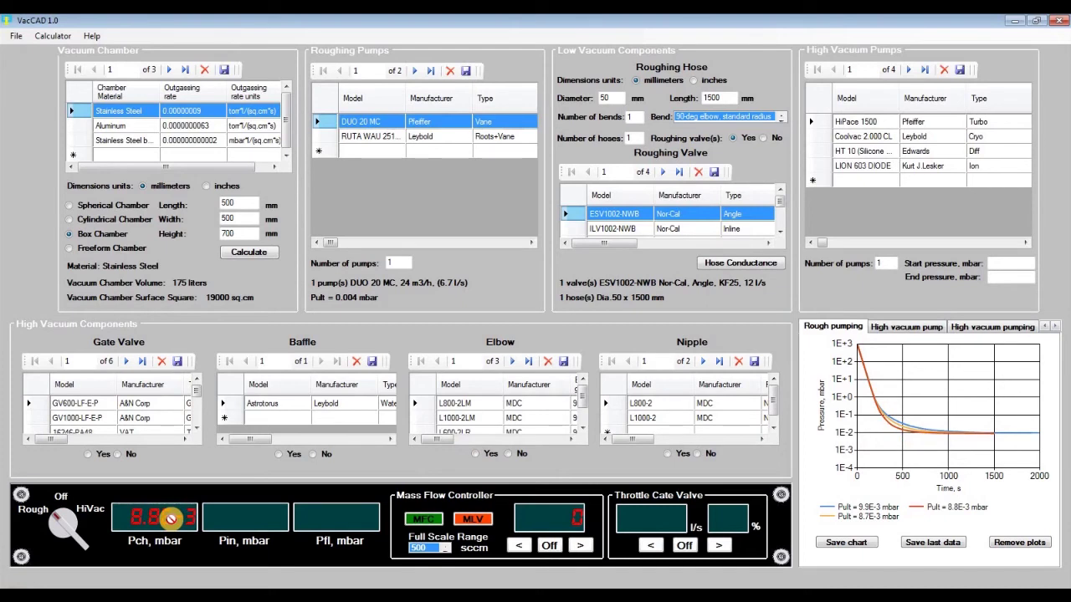
pyautogui.click(1055, 327)
pyautogui.click(1055, 327)
pyautogui.click(955, 333)
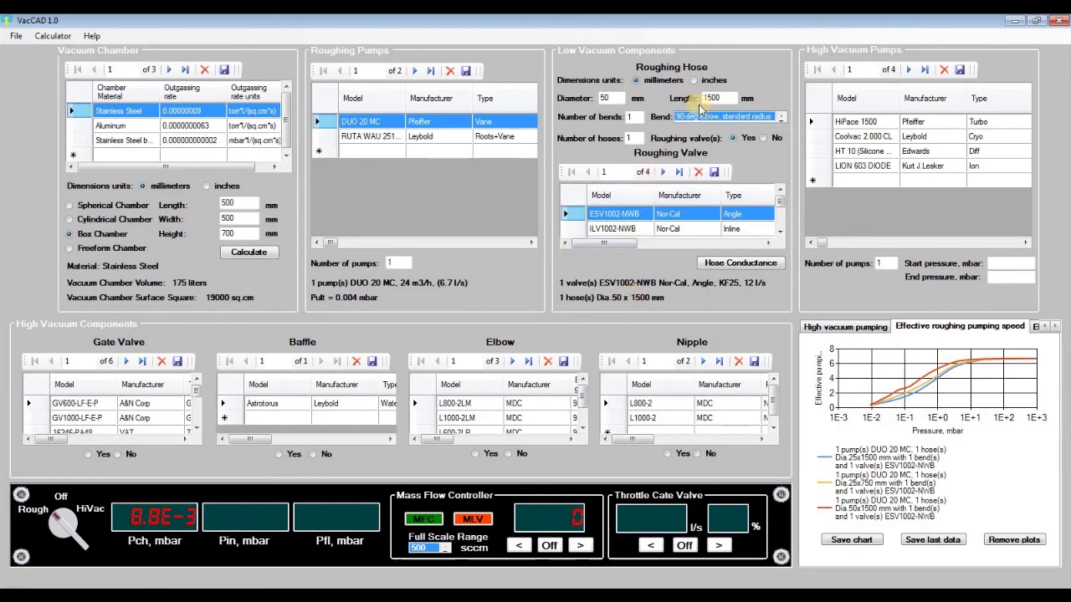
# Step: Set the roughing hose to 25 mm diameter and 750 mm length, and recalculate the hose conductance
pyautogui.doubleClick(604, 98)
pyautogui.write('25')
pyautogui.click(725, 98)
pyautogui.moveTo(726, 98); pyautogui.dragTo(693, 99)
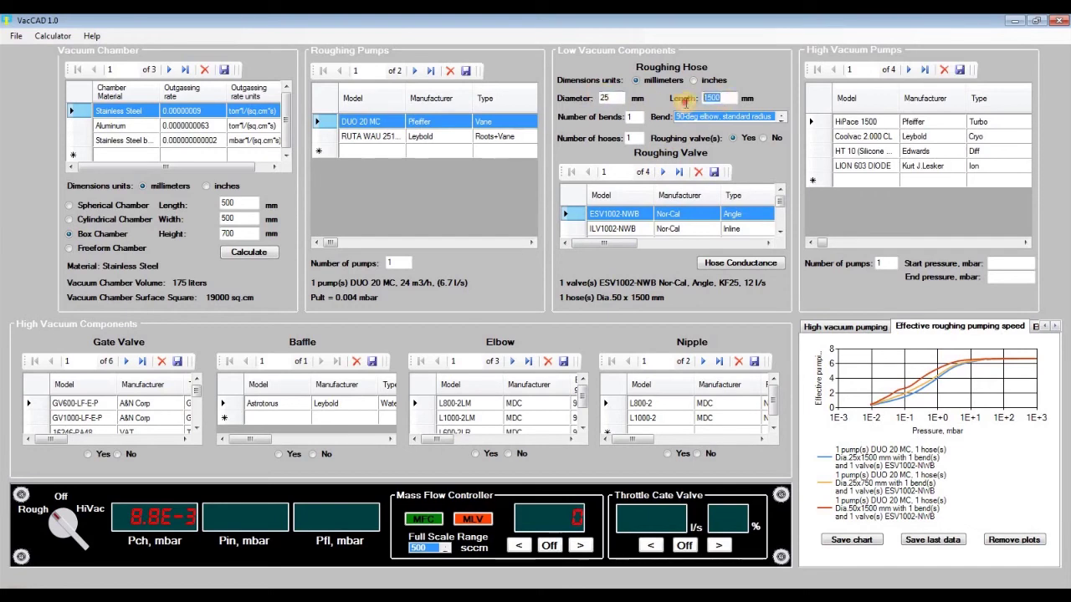
pyautogui.write('750')
pyautogui.click(713, 263)
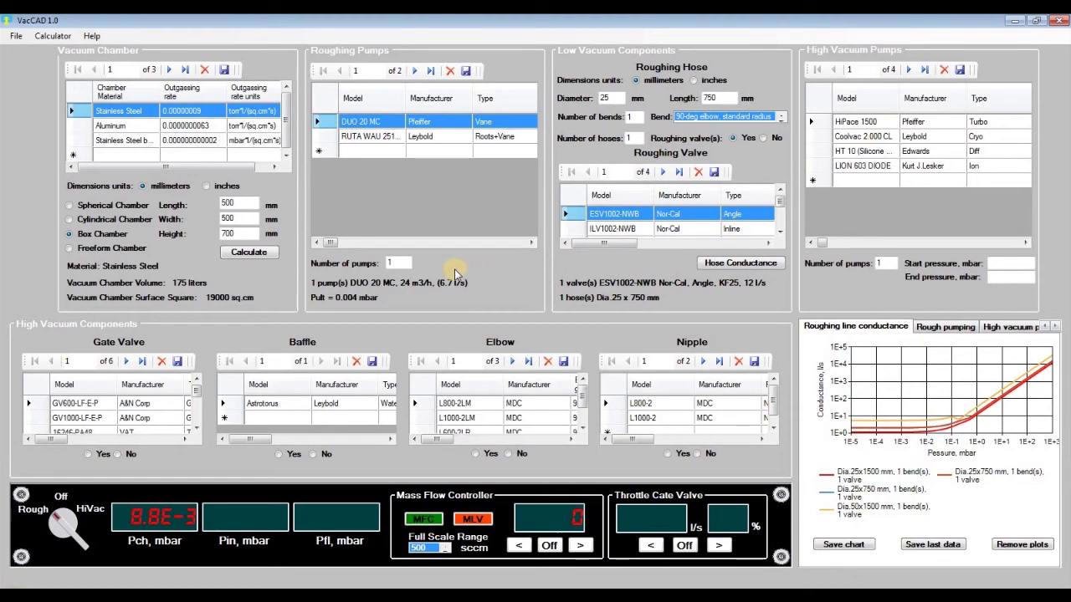
# Step: Recalculate the box chamber with length 750, width 750 and height 1050 mm, and run rough pumping
pyautogui.moveTo(243, 203); pyautogui.dragTo(216, 219)
pyautogui.write('750750')
pyautogui.moveTo(251, 234); pyautogui.dragTo(209, 227)
pyautogui.write('10')
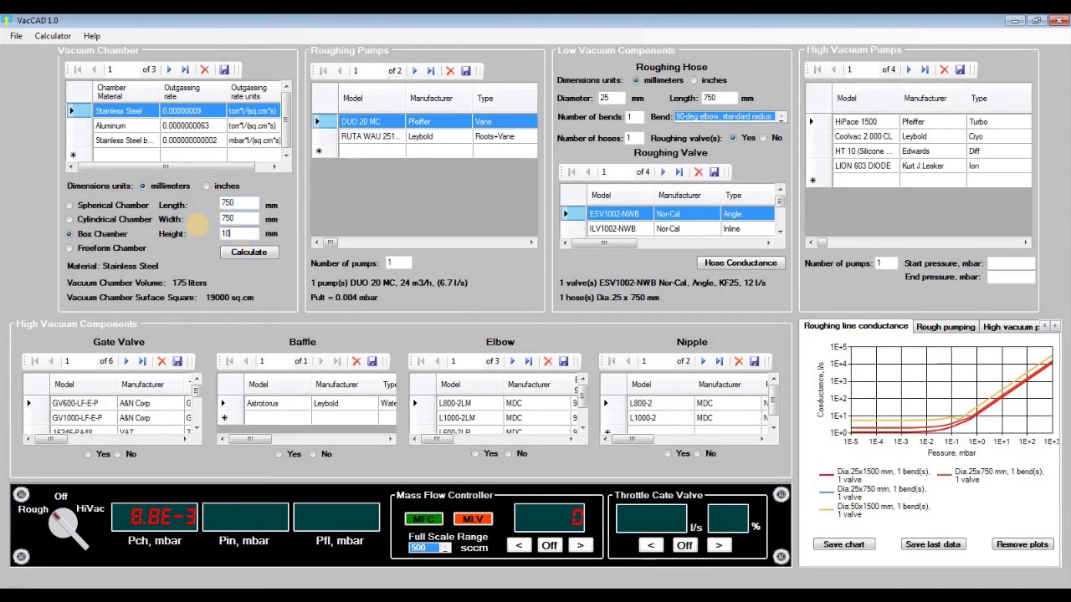
pyautogui.write('50')
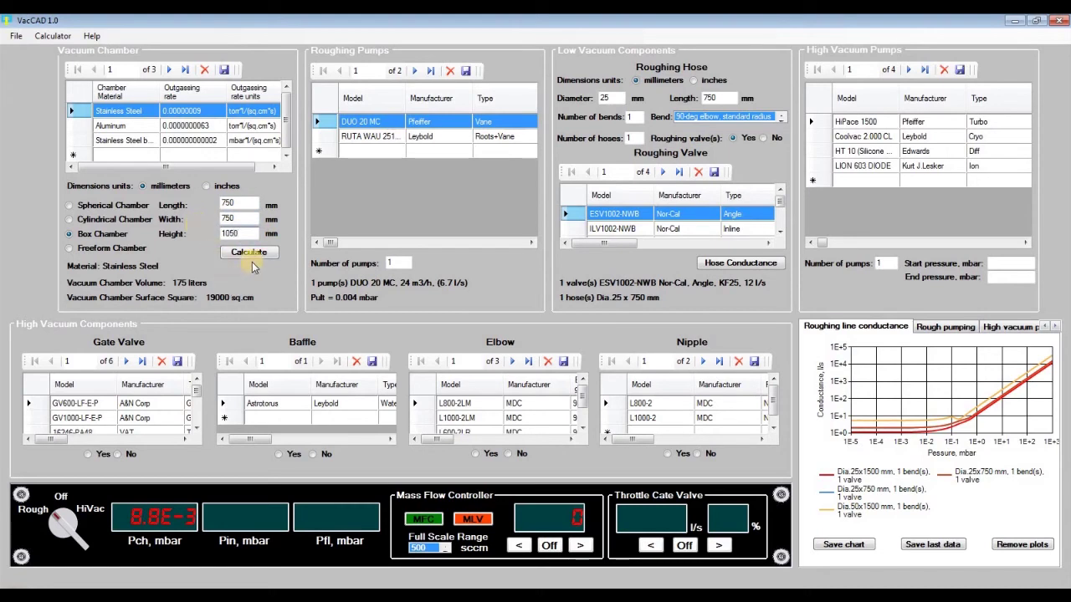
pyautogui.click(251, 258)
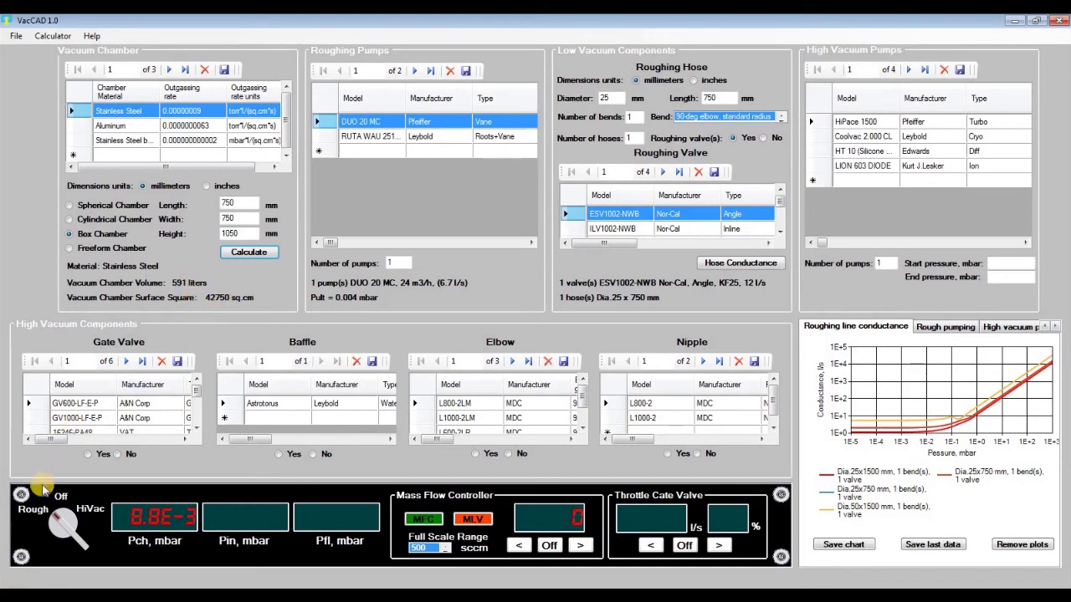
pyautogui.click(33, 511)
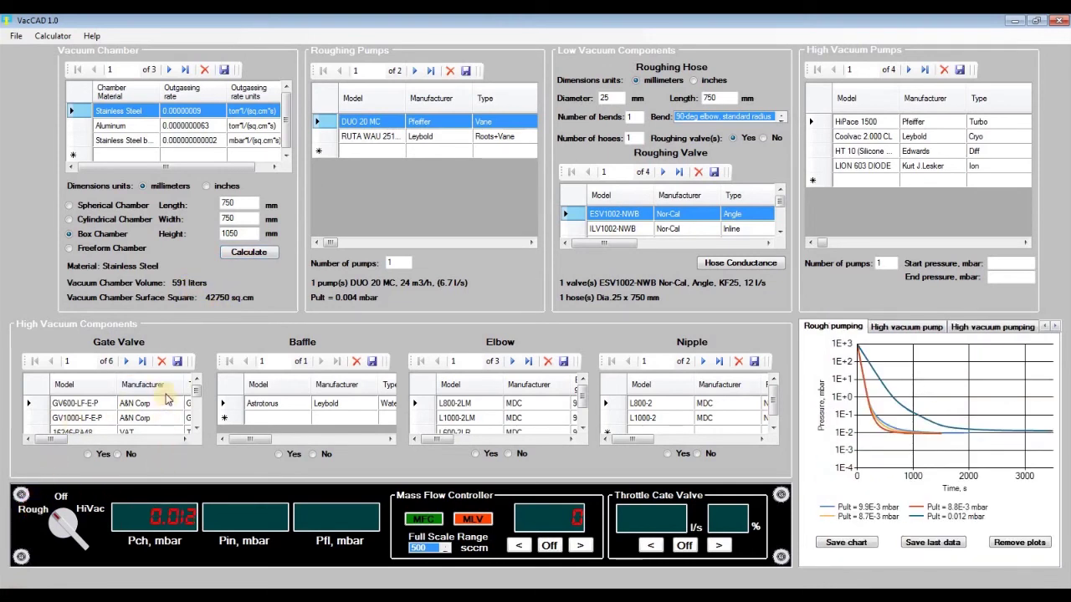
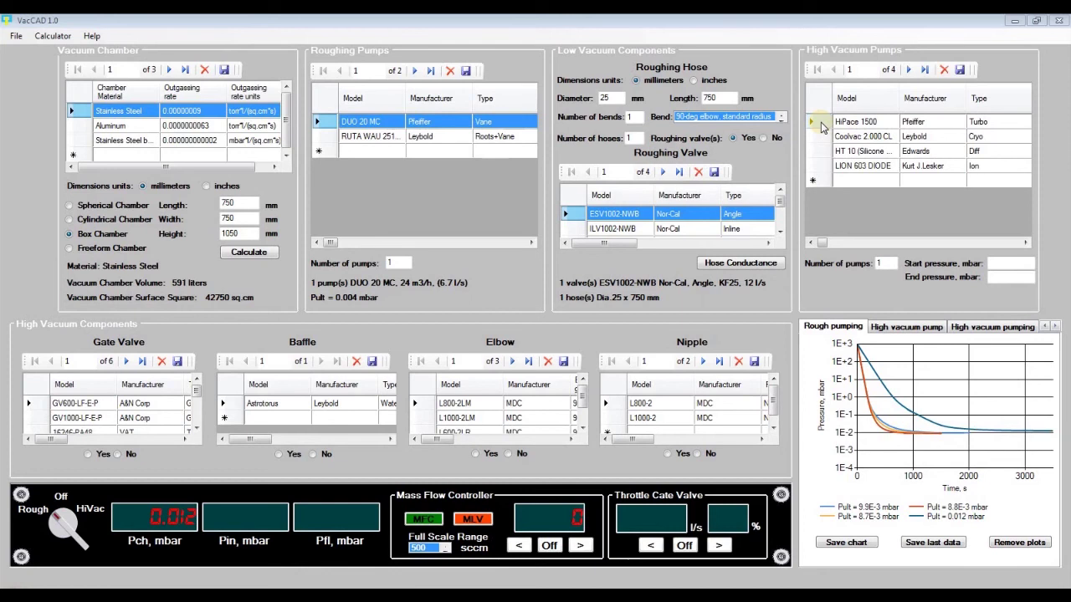
# Step: Select the HiPace 1500 turbo pump with a start pressure of 0.05 mbar and an end pressure of 0.000005 mbar
pyautogui.click(821, 123)
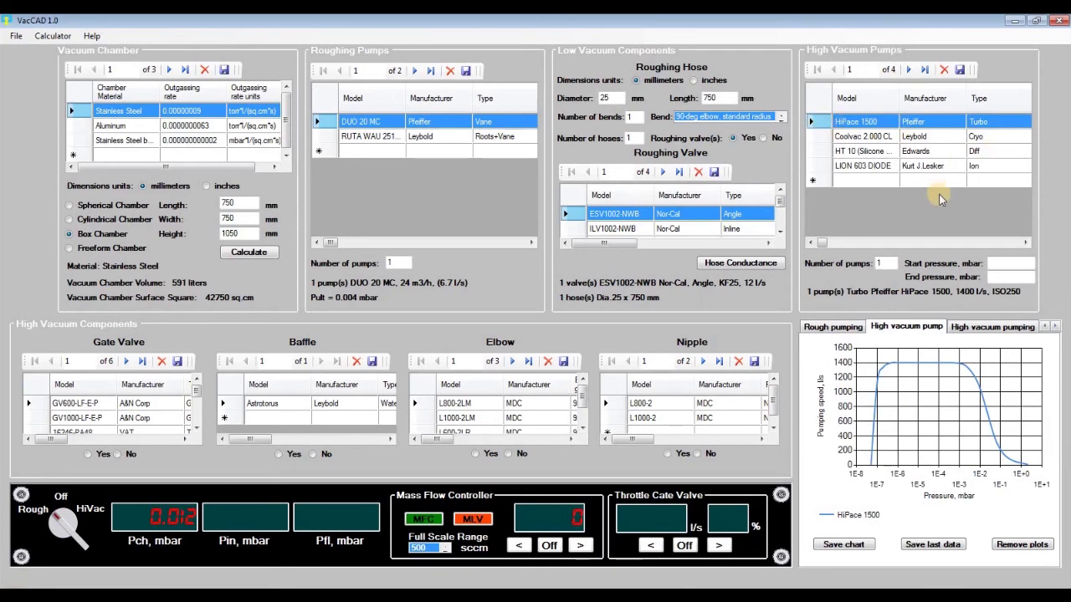
pyautogui.click(1004, 263)
pyautogui.write('0')
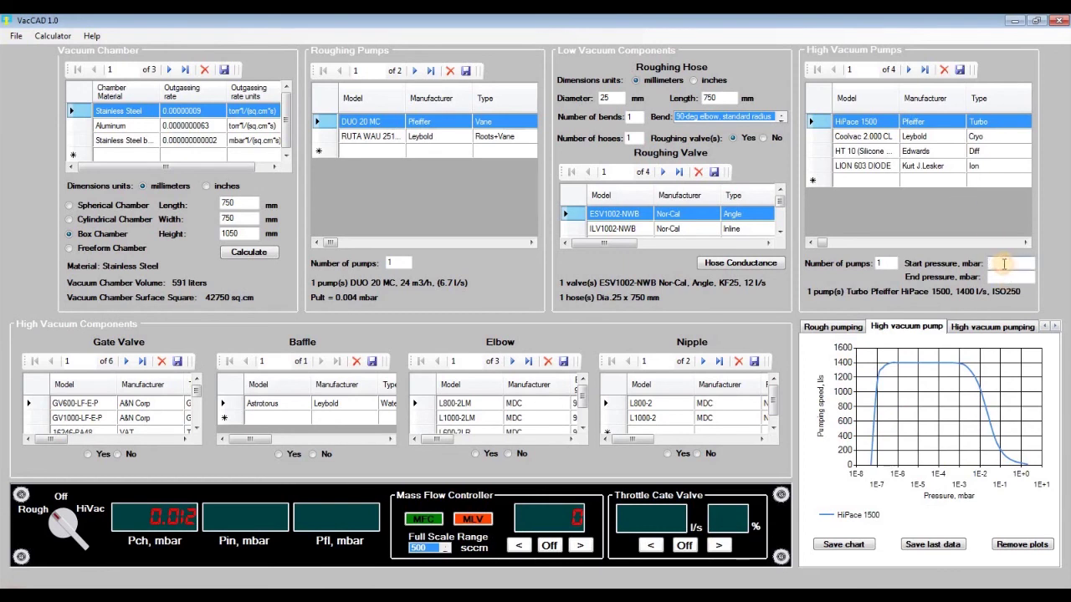
pyautogui.write('.05')
pyautogui.click(1000, 277)
pyautogui.write('0.000005')
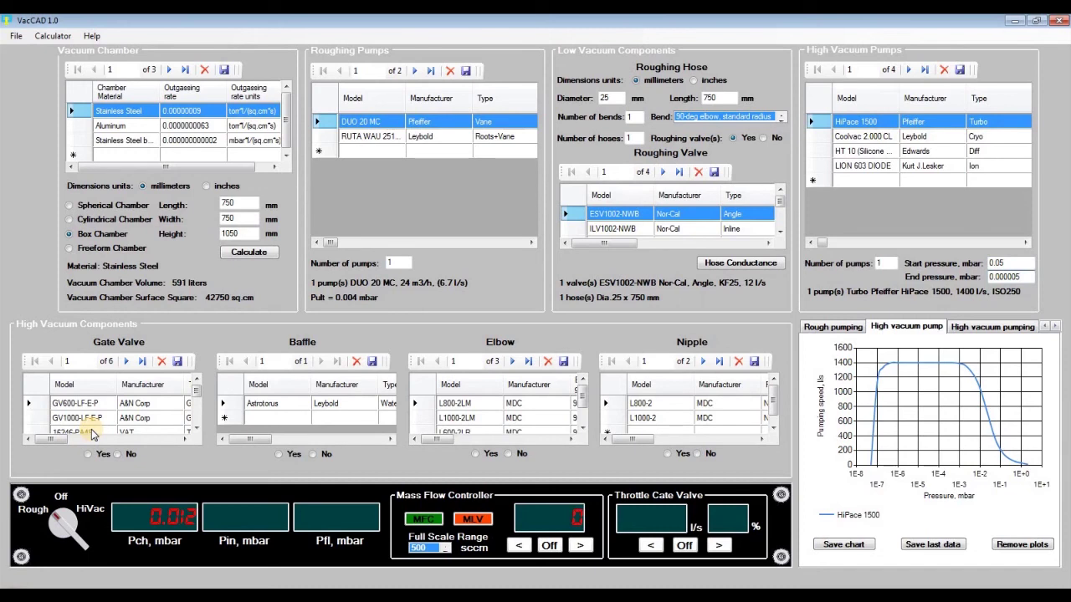
# Step: Include the A&N Corp GV1000-LF-E-P gate valve in the high vacuum components
pyautogui.click(97, 453)
pyautogui.click(185, 439)
pyautogui.click(185, 440)
pyautogui.click(35, 420)
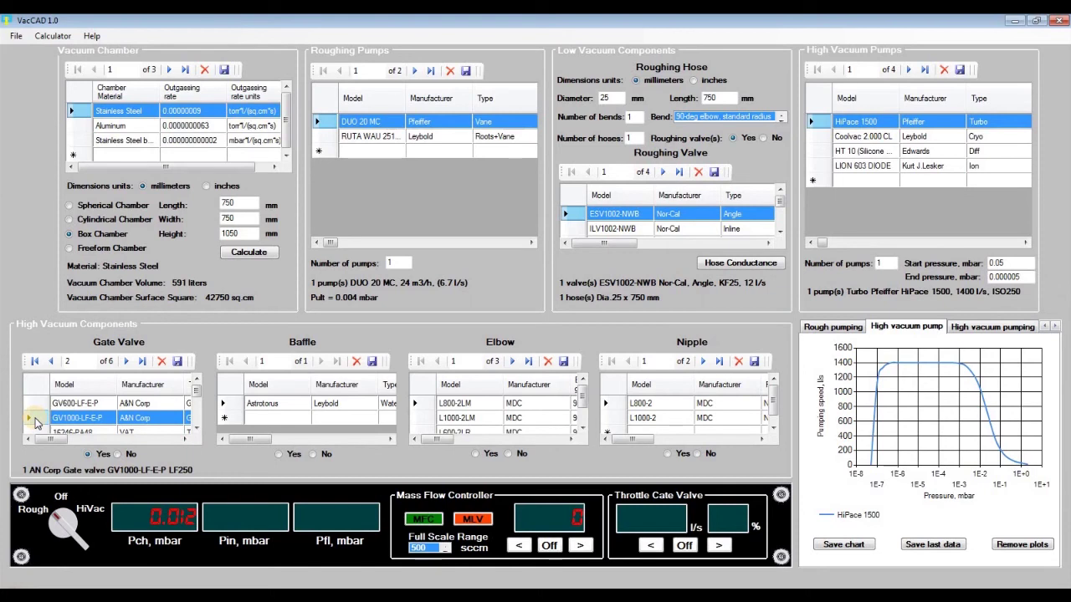
# Step: Run high vacuum pumping with the gate valve and display the effective HV pumping speed chart
pyautogui.click(87, 511)
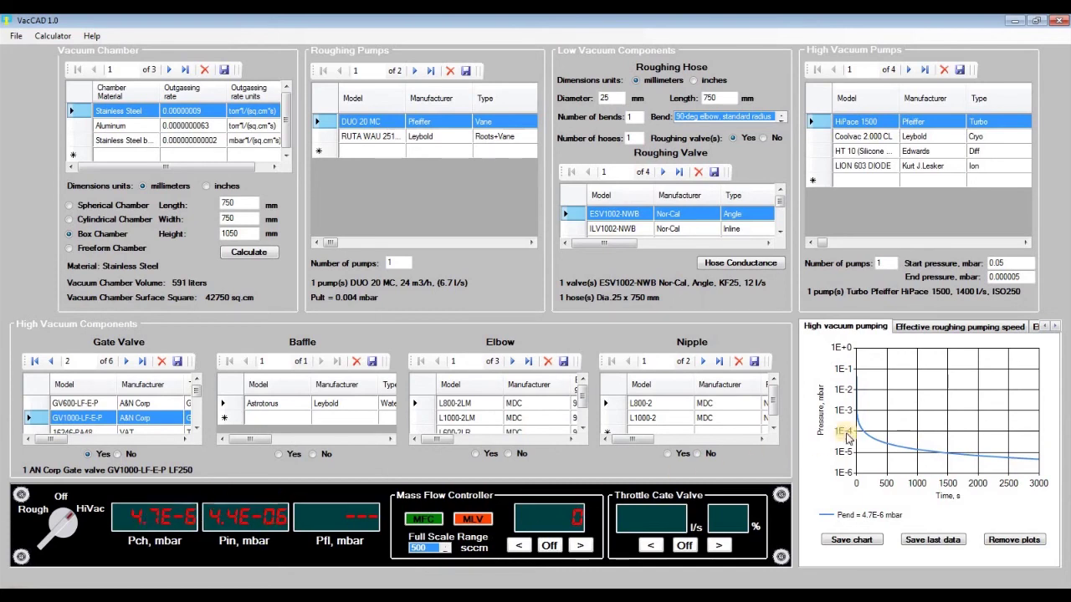
pyautogui.click(1055, 327)
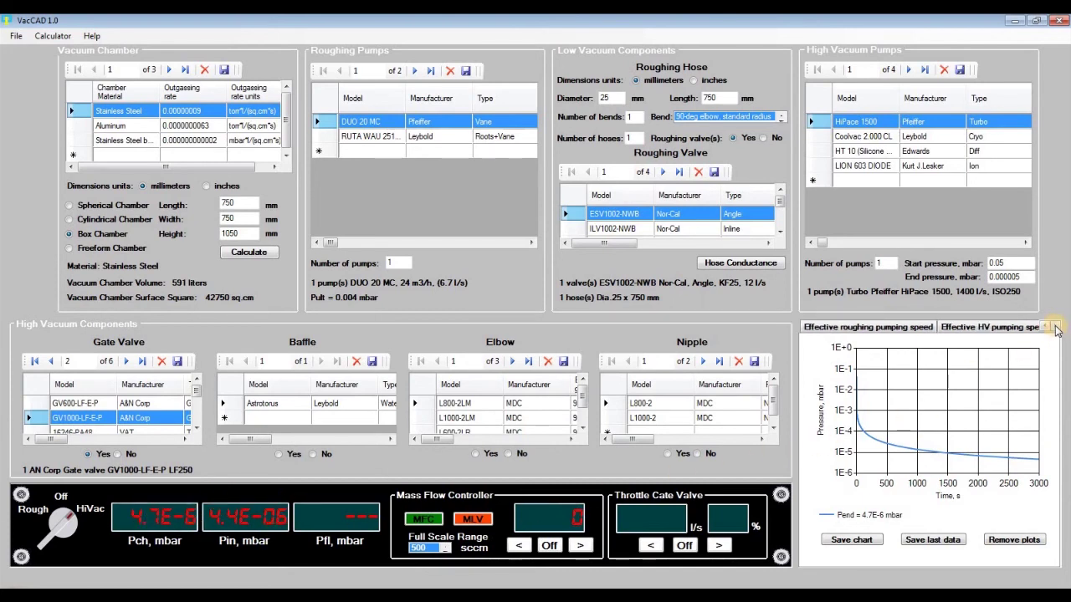
pyautogui.click(993, 329)
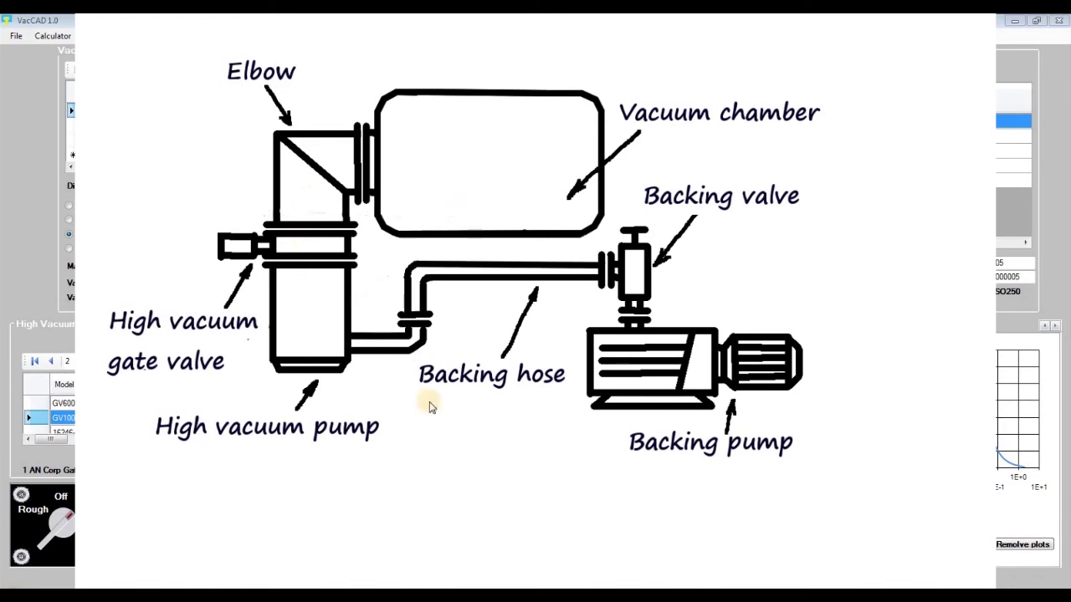
# Step: Include the MDC L1000-2LM elbow in the high vacuum components
pyautogui.click(458, 444)
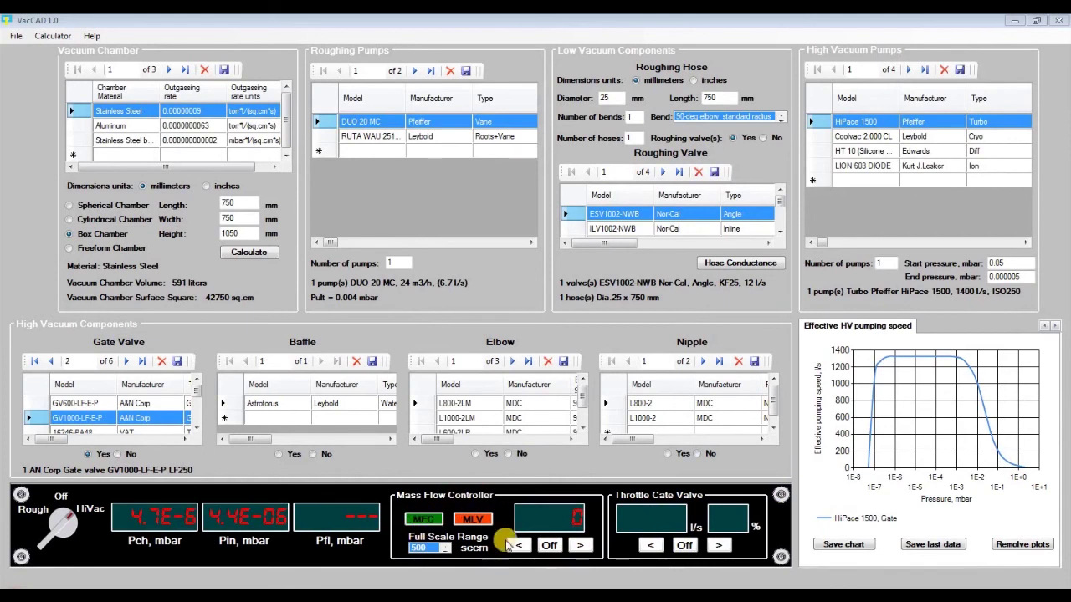
pyautogui.moveTo(437, 439); pyautogui.dragTo(492, 445)
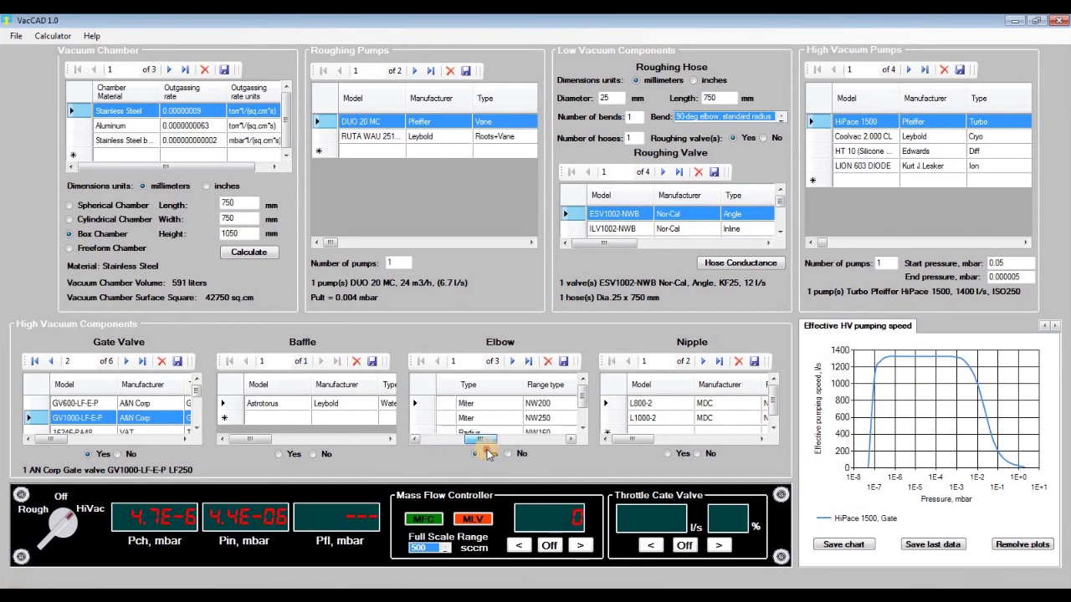
pyautogui.click(422, 418)
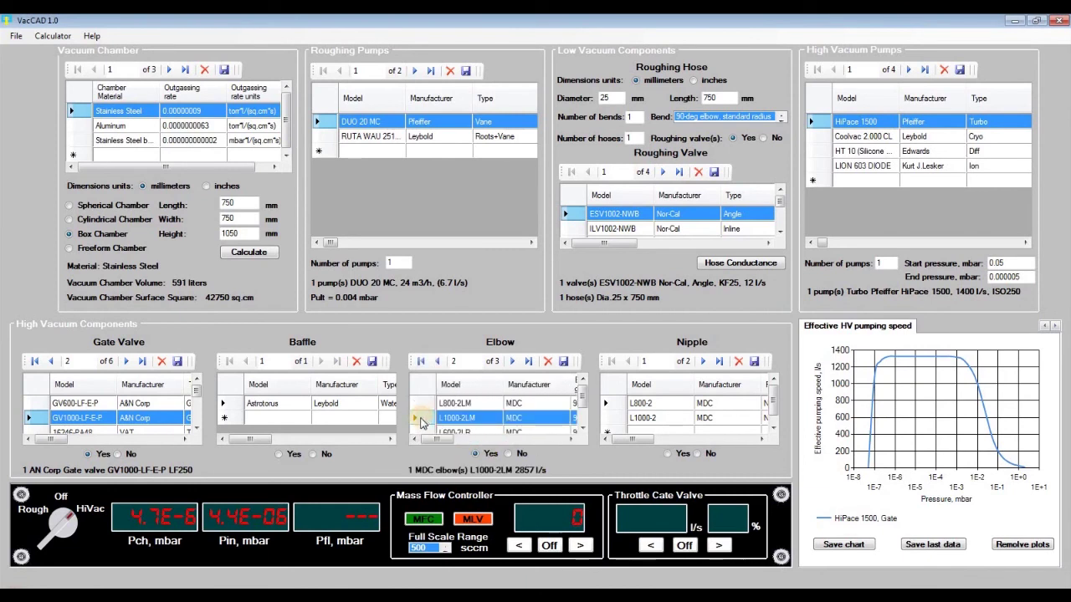
# Step: Run high vacuum pumping with the elbow added and display the effective HV pumping speed chart
pyautogui.click(99, 512)
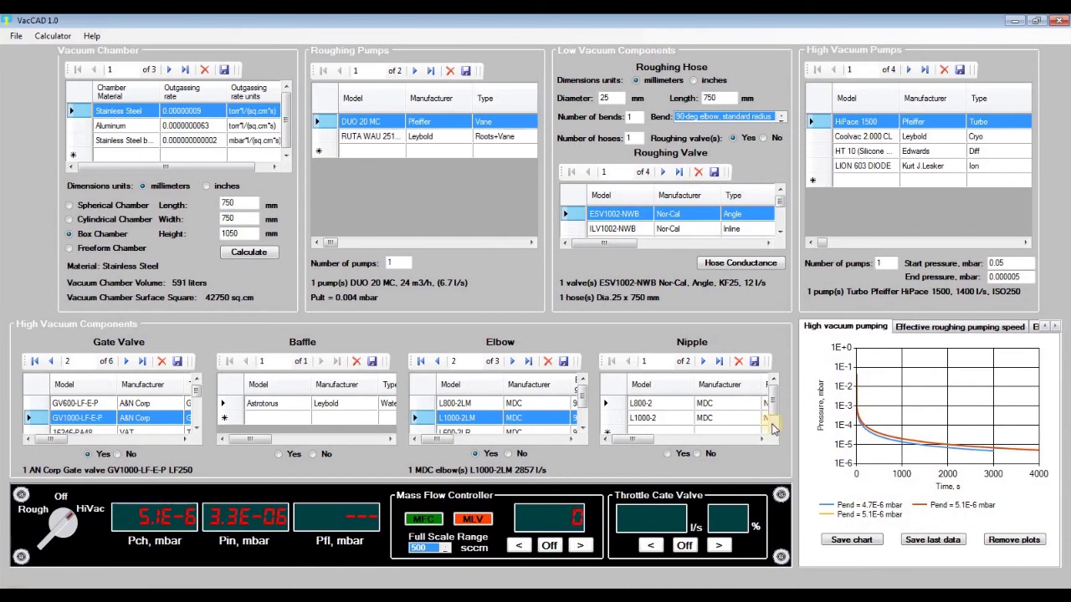
pyautogui.click(1056, 326)
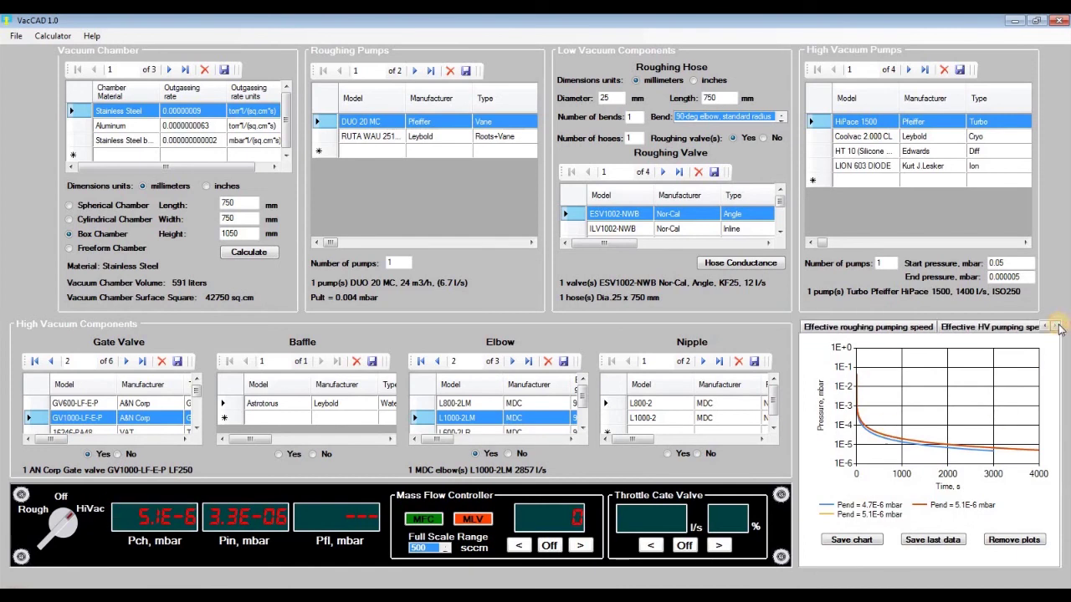
pyautogui.click(997, 330)
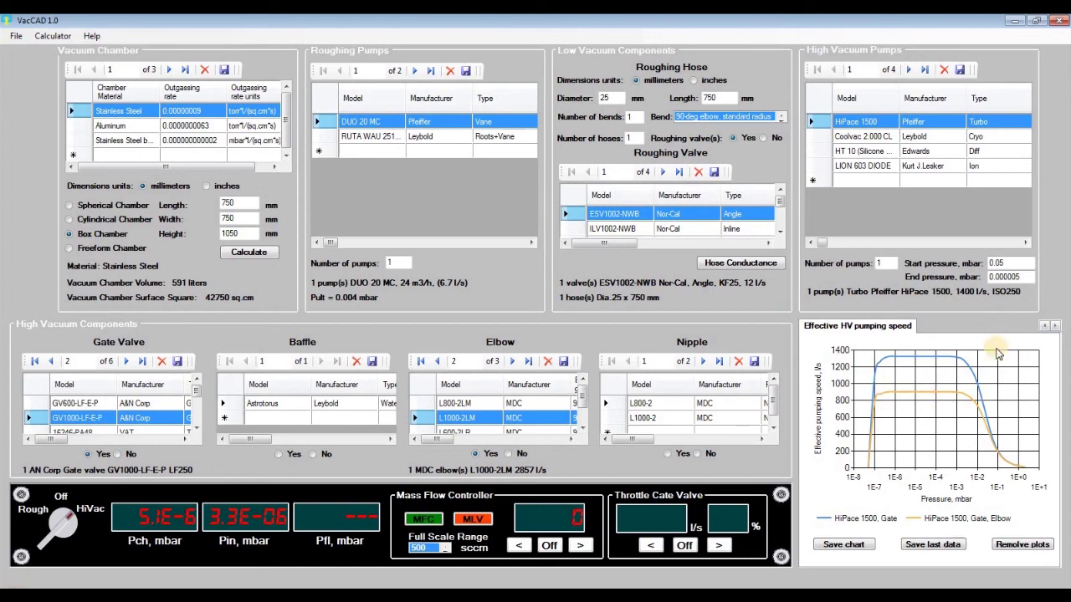
# Step: Display the high vacuum pumping chart of pressure against time
pyautogui.click(1046, 327)
pyautogui.click(1047, 329)
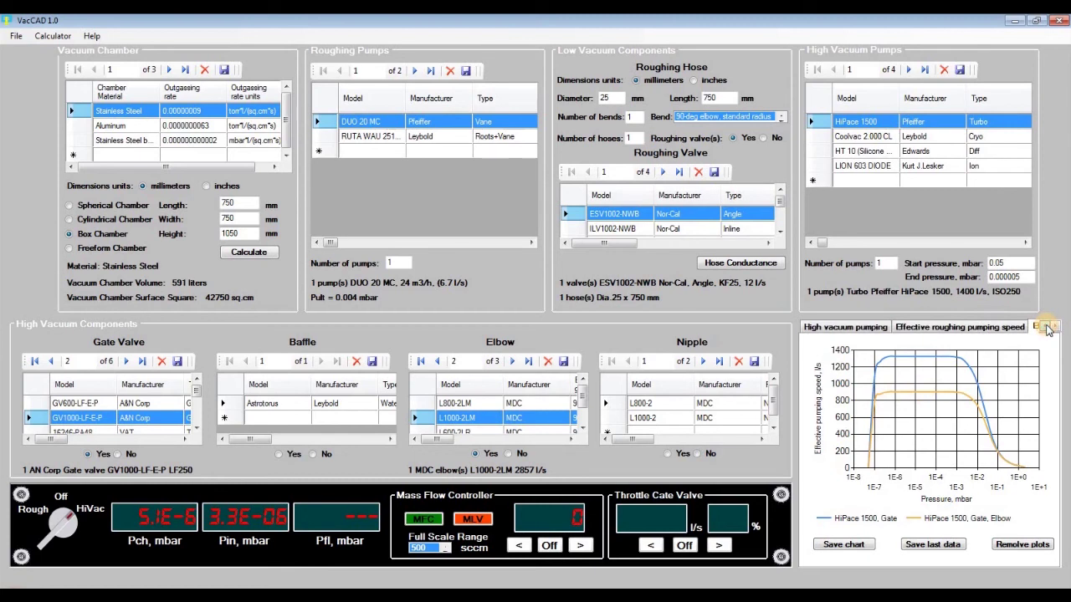
pyautogui.click(855, 328)
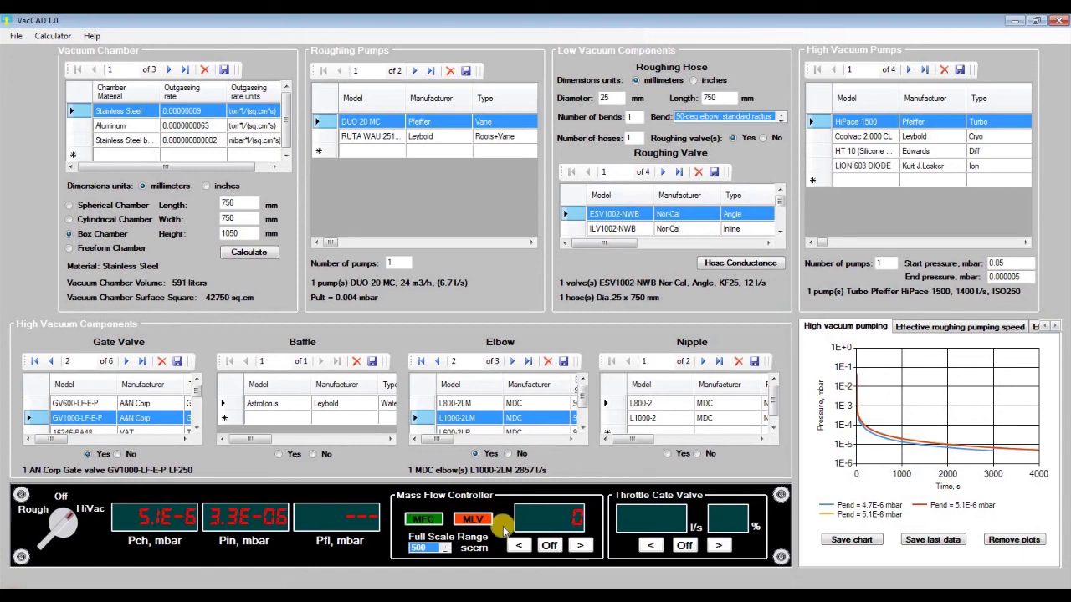
# Step: Set the mass flow controller to 6 sccm and run high vacuum pumping, acknowledging the backing pump message
pyautogui.click(580, 546)
pyautogui.click(581, 546)
pyautogui.click(581, 545)
pyautogui.click(581, 545)
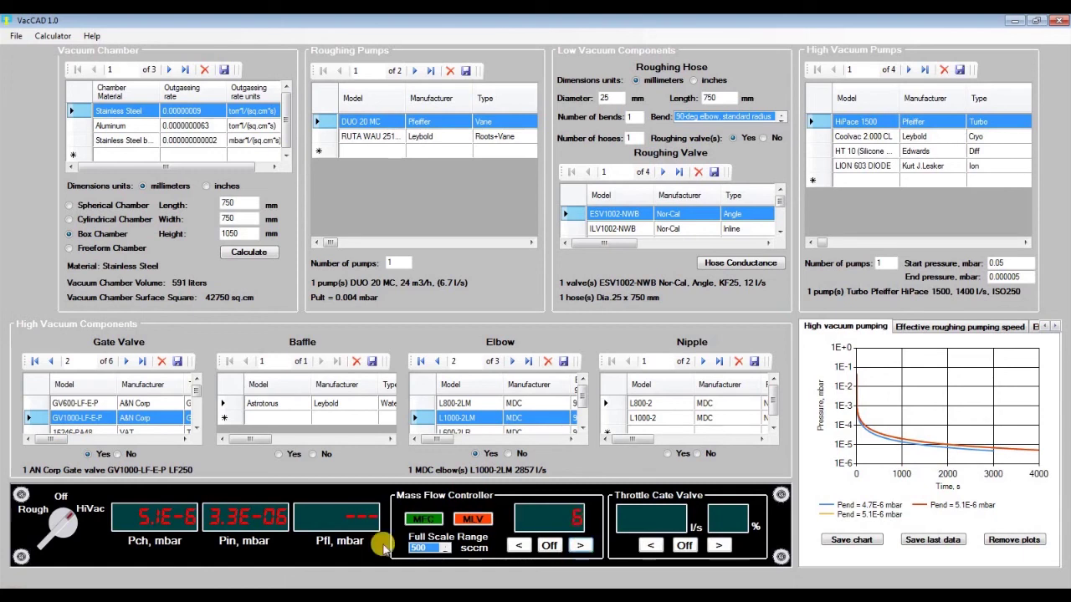
pyautogui.click(85, 510)
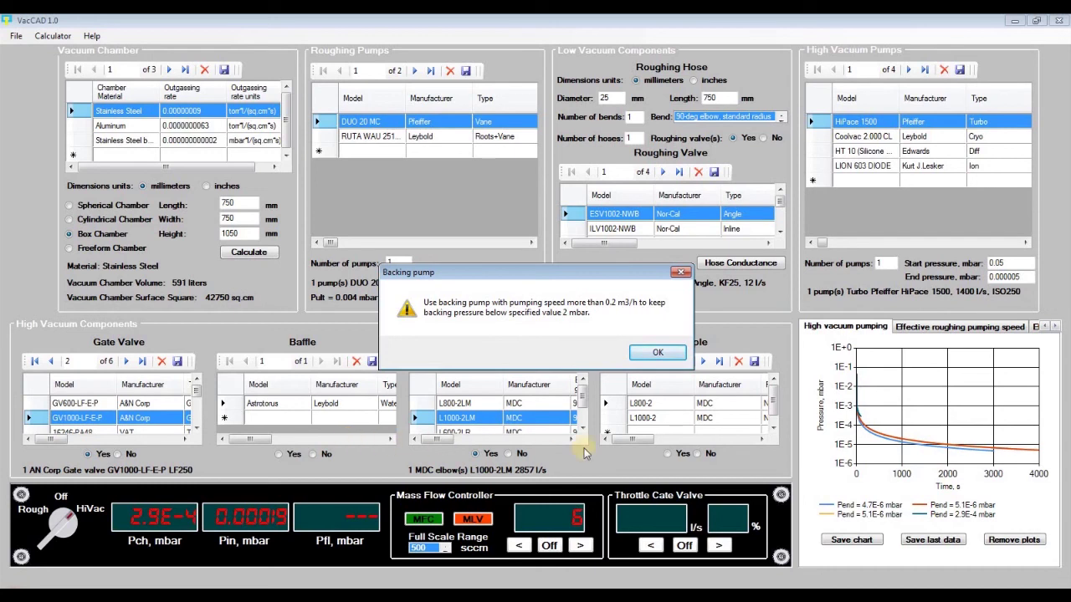
pyautogui.click(673, 355)
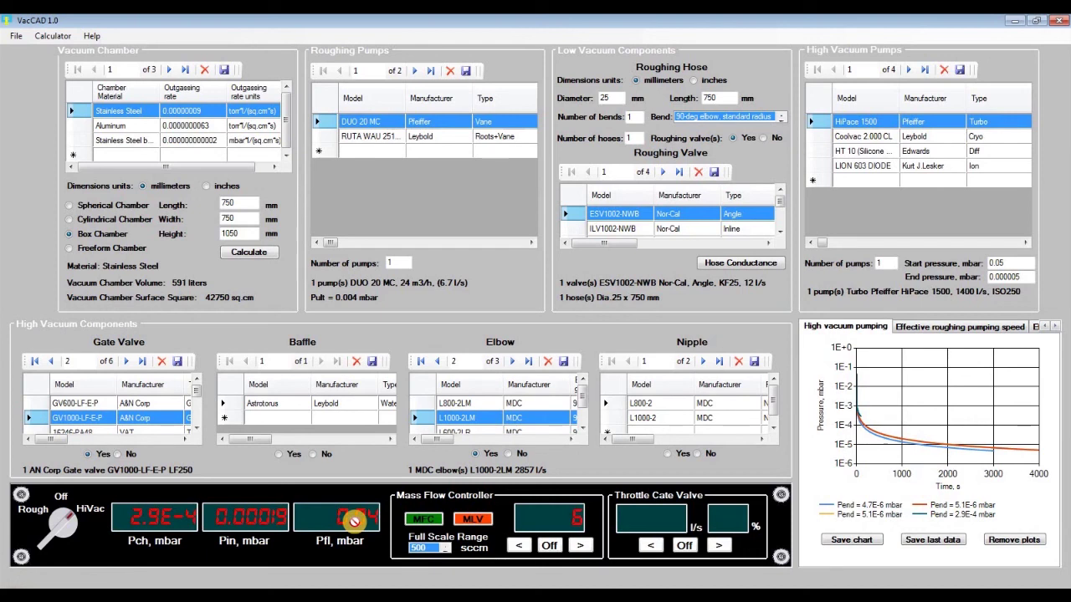
# Step: Raise the mass flow controller's gas flow to 30 sccm
pyautogui.click(579, 546)
pyautogui.click(579, 546)
pyautogui.click(579, 545)
pyautogui.click(579, 546)
pyautogui.click(579, 545)
pyautogui.click(579, 546)
pyautogui.click(579, 545)
pyautogui.click(579, 546)
pyautogui.click(579, 545)
pyautogui.click(579, 545)
pyautogui.click(579, 546)
pyautogui.click(579, 545)
pyautogui.click(579, 546)
pyautogui.click(579, 546)
pyautogui.click(579, 546)
pyautogui.click(579, 545)
pyautogui.click(579, 546)
pyautogui.click(579, 546)
pyautogui.click(579, 546)
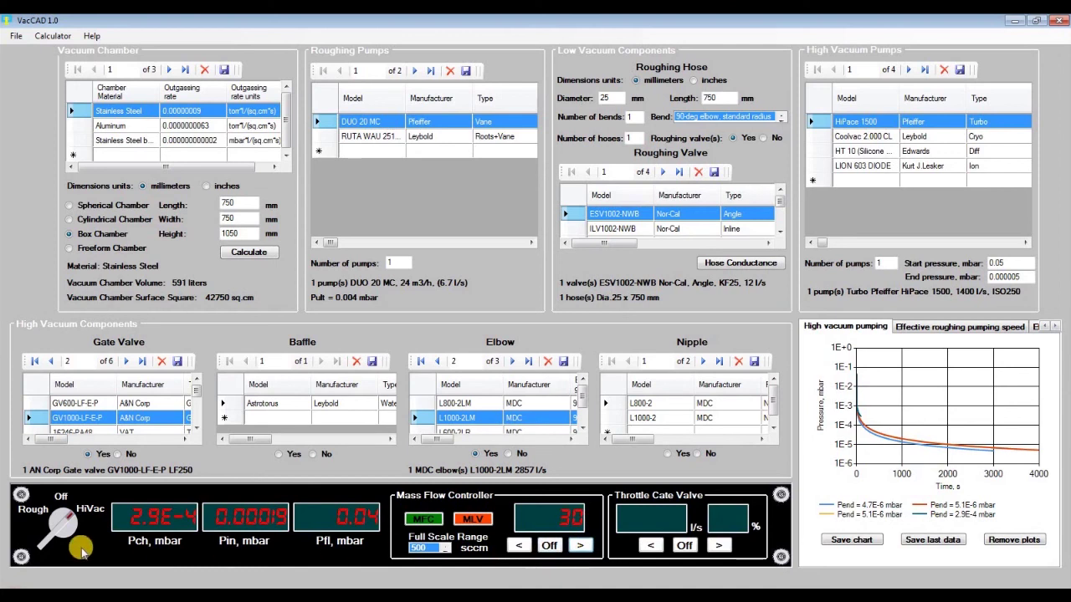
# Step: Run high vacuum pumping at the 30 sccm gas flow, acknowledging the backing pump and high vacuum pump messages
pyautogui.moveTo(78, 529); pyautogui.dragTo(95, 514)
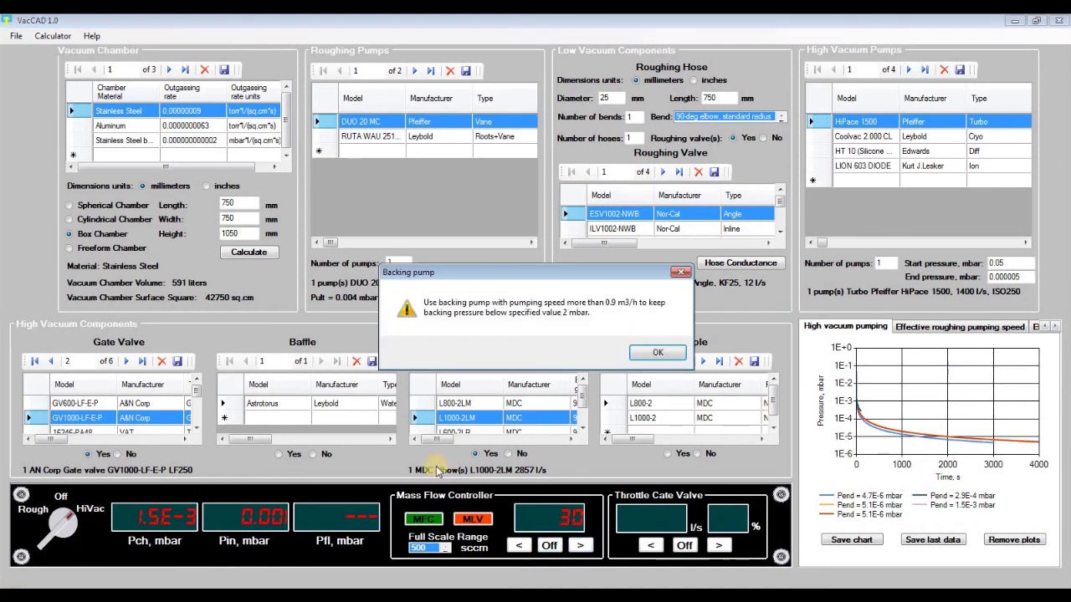
pyautogui.click(665, 352)
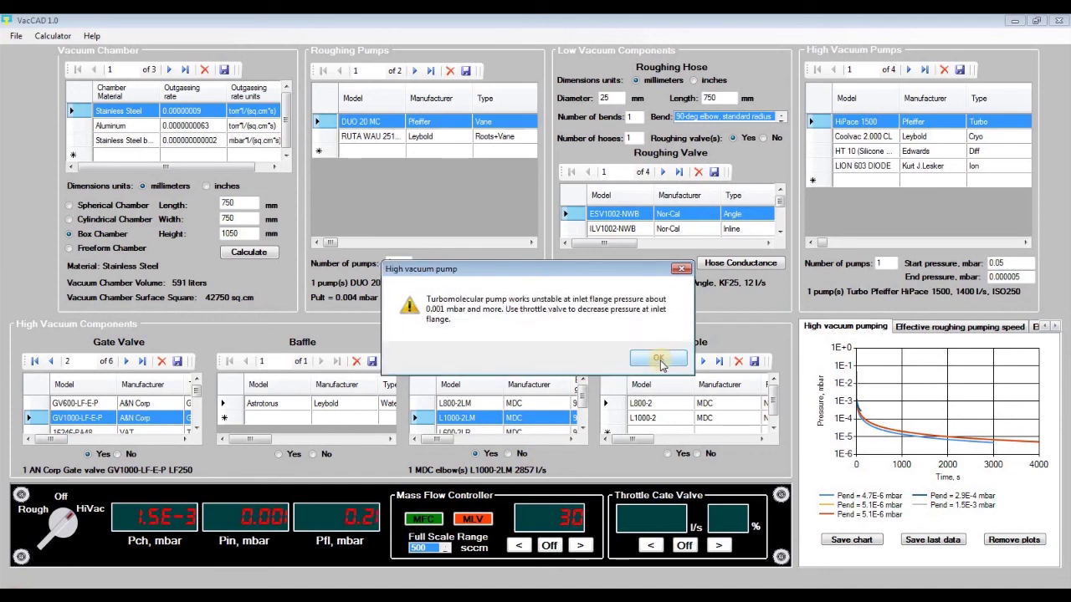
pyautogui.click(271, 516)
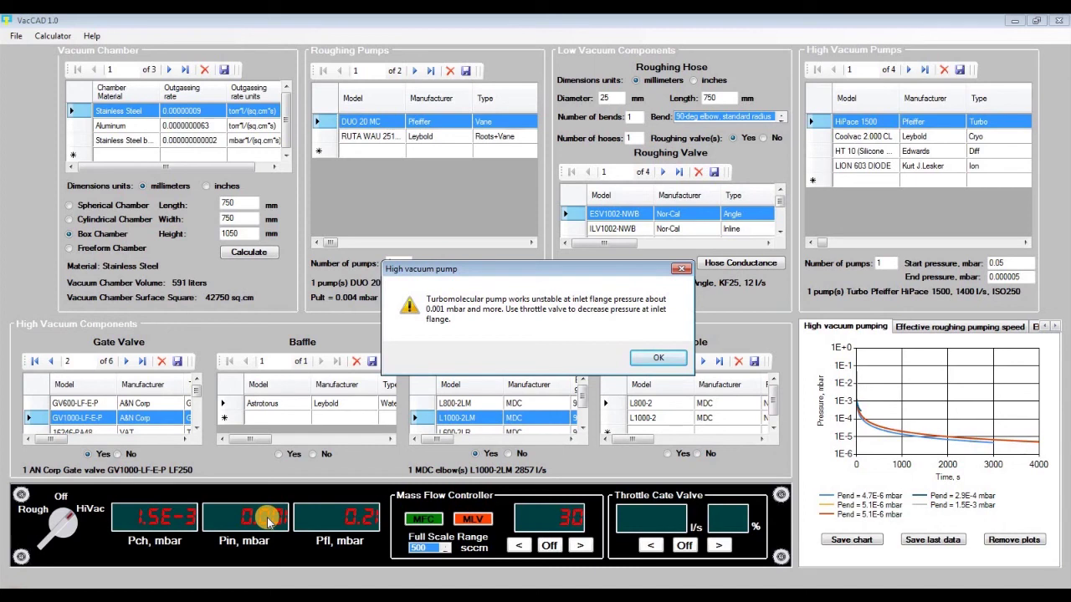
pyautogui.click(655, 358)
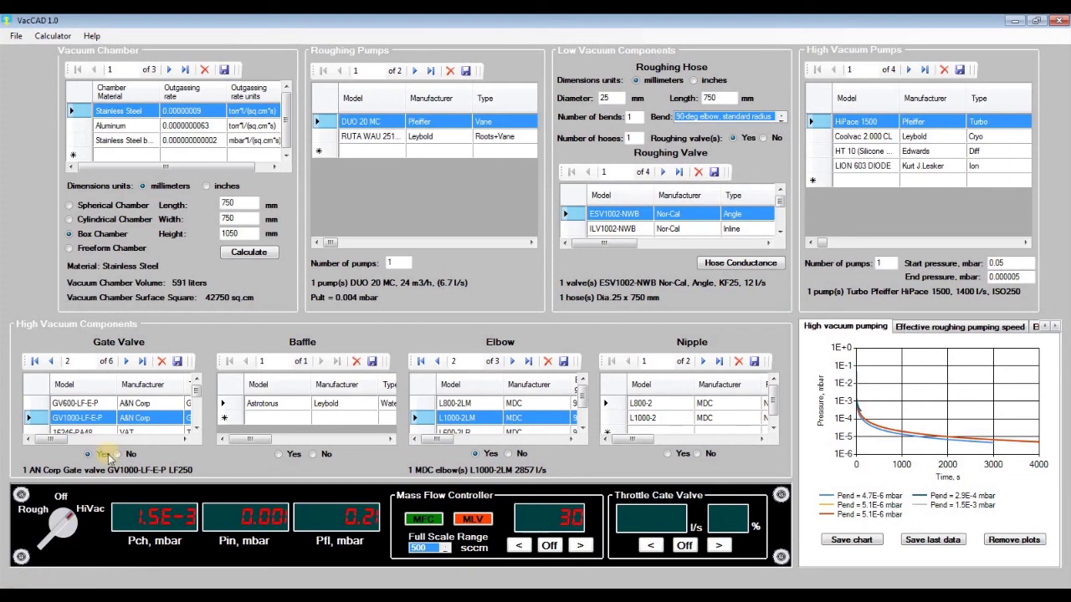
# Step: Choose the VAT 16248-PA48 ISO250 throttle gate valve as the high vacuum gate valve
pyautogui.click(195, 429)
pyautogui.click(195, 429)
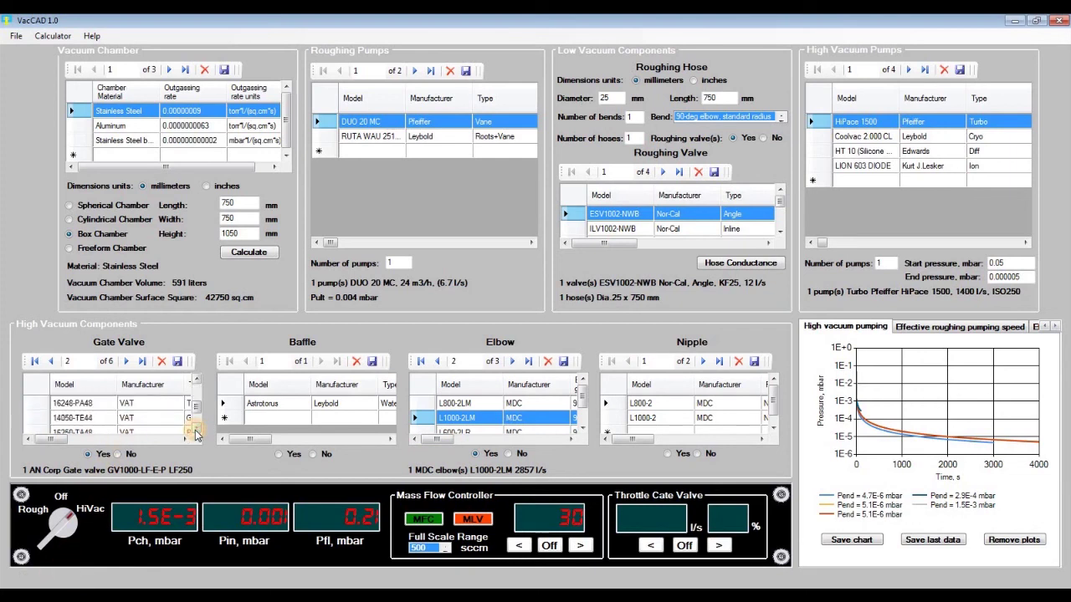
pyautogui.click(195, 429)
pyautogui.click(196, 379)
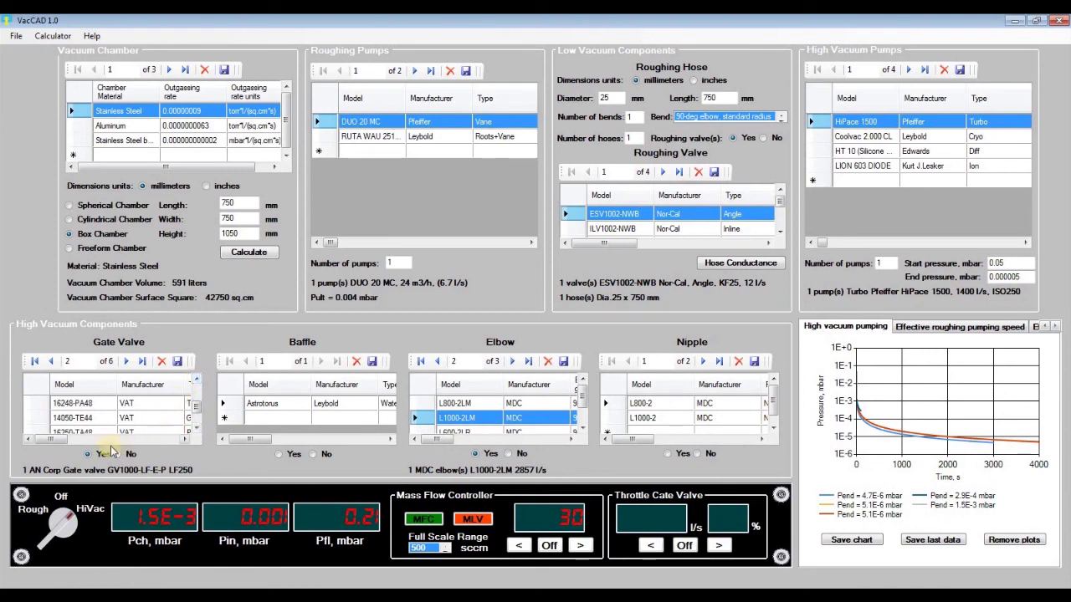
pyautogui.click(184, 440)
pyautogui.click(184, 440)
pyautogui.click(99, 405)
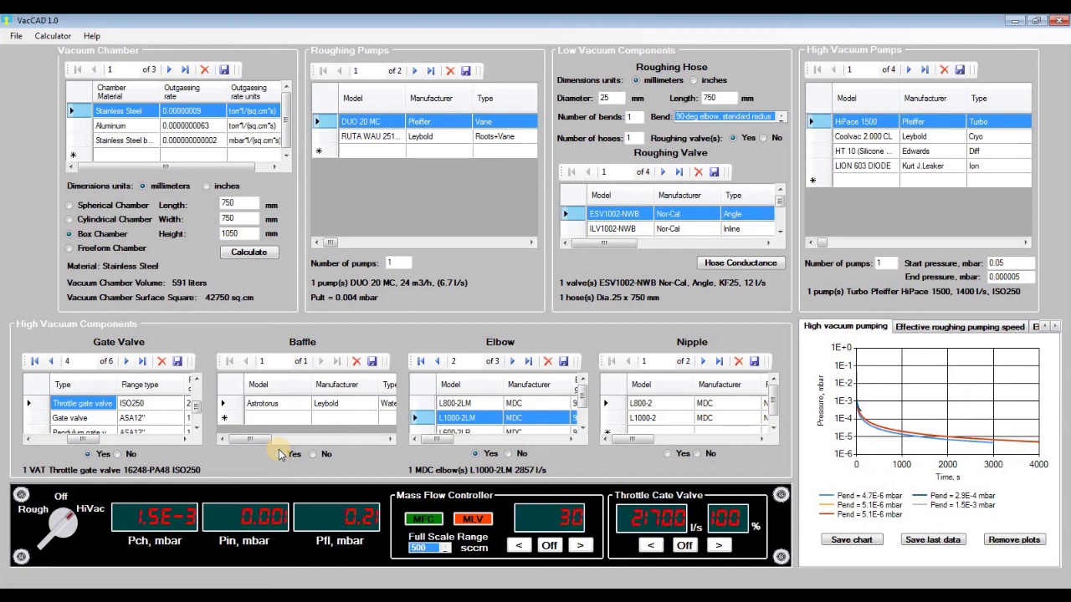
# Step: Close the throttle gate valve gradually down to 0%
pyautogui.click(652, 545)
pyautogui.click(652, 546)
pyautogui.click(652, 545)
pyautogui.click(652, 545)
pyautogui.click(652, 546)
pyautogui.click(652, 546)
pyautogui.click(652, 545)
pyautogui.click(652, 545)
pyautogui.click(652, 546)
pyautogui.click(651, 546)
pyautogui.click(652, 546)
pyautogui.click(652, 546)
pyautogui.click(652, 546)
pyautogui.click(652, 545)
pyautogui.click(652, 545)
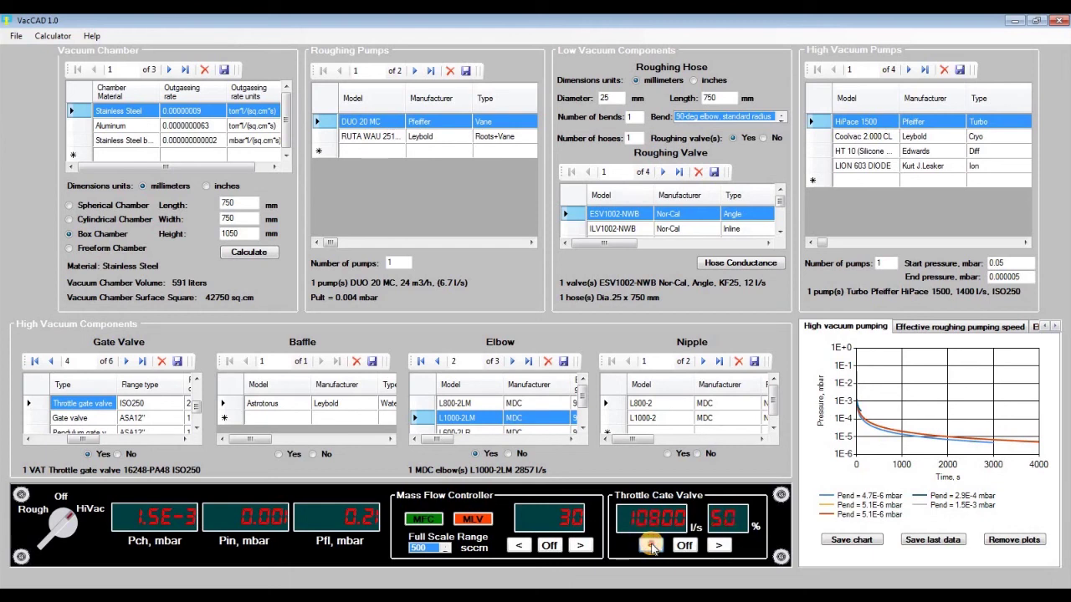
pyautogui.click(652, 545)
pyautogui.click(652, 545)
pyautogui.click(652, 545)
pyautogui.click(652, 545)
pyautogui.click(651, 546)
pyautogui.click(651, 545)
pyautogui.click(652, 545)
pyautogui.click(652, 546)
pyautogui.click(651, 546)
pyautogui.click(651, 546)
pyautogui.click(652, 545)
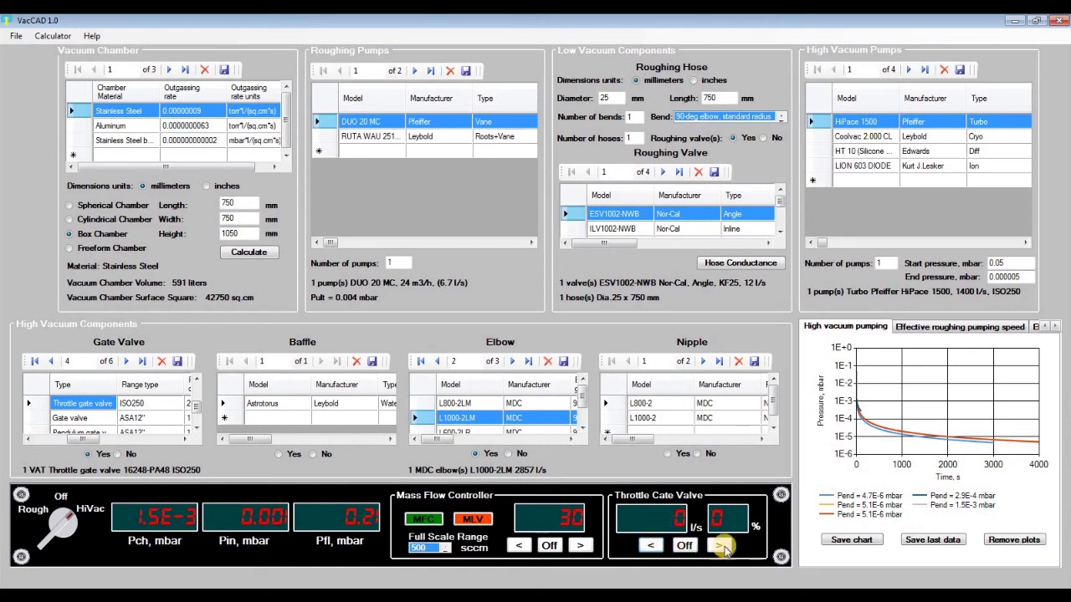
# Step: Open the throttle gate valve to 1000 l/s at 5% and run high vacuum pumping, acknowledging the backing pump message
pyautogui.click(720, 546)
pyautogui.click(719, 545)
pyautogui.click(719, 546)
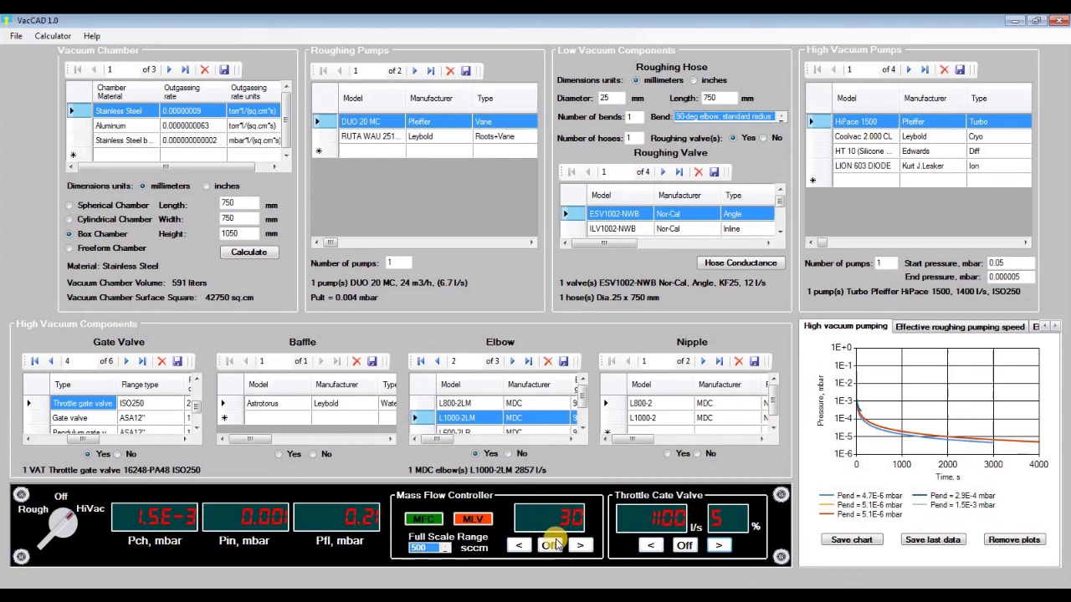
pyautogui.click(650, 545)
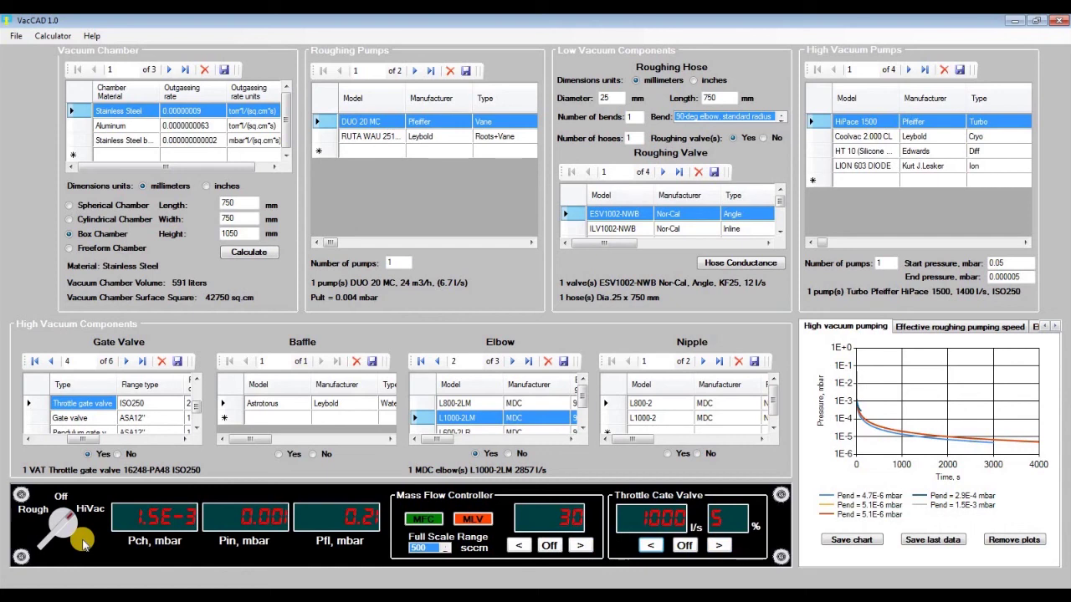
pyautogui.moveTo(61, 548); pyautogui.dragTo(89, 515)
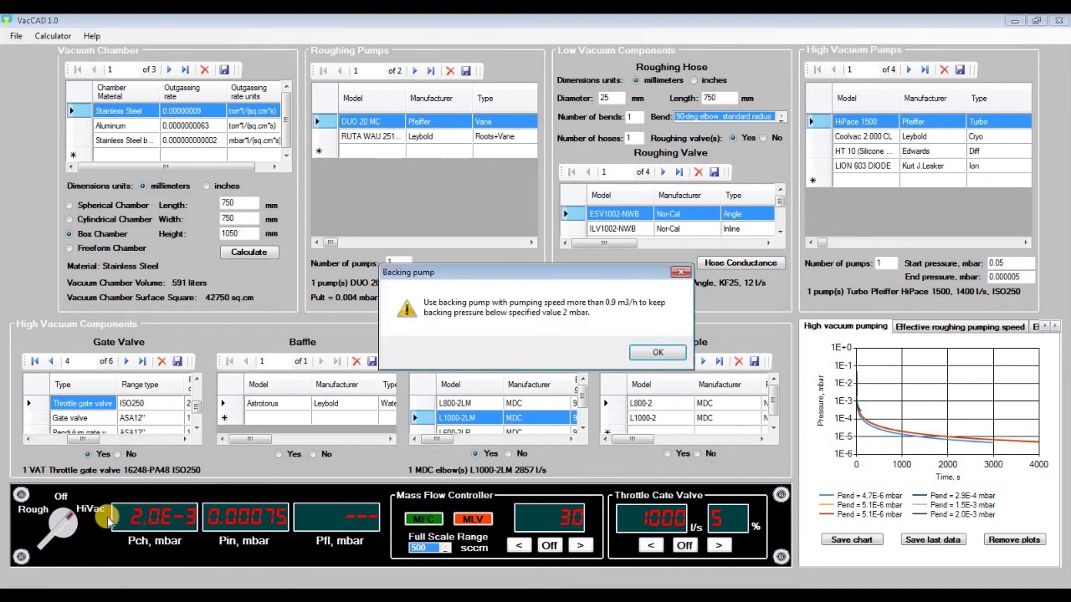
pyautogui.click(658, 353)
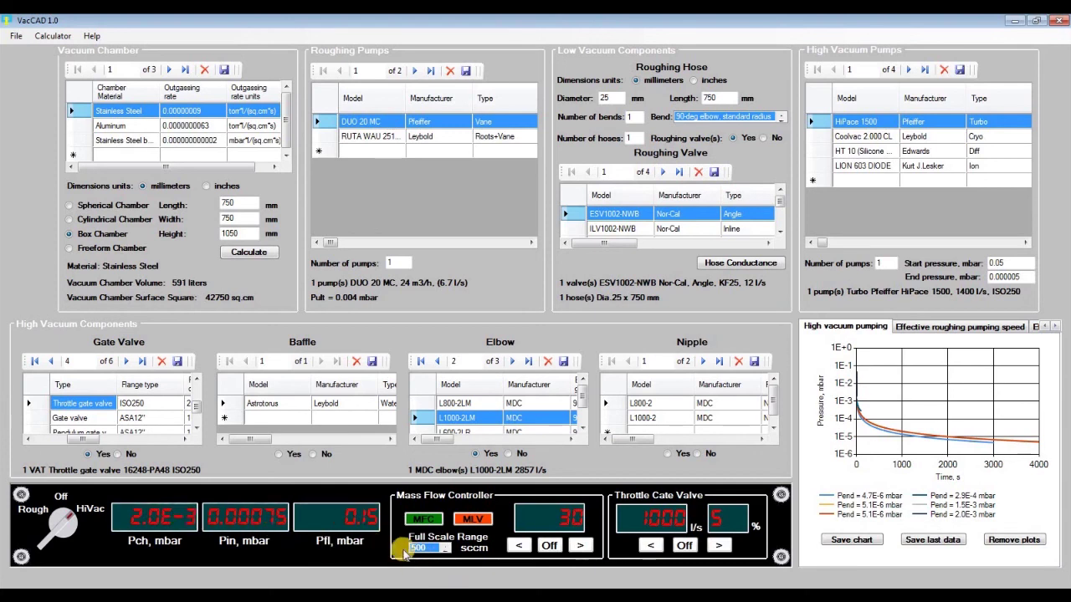
# Step: Lower the mass flow controller's gas flow to 22 sccm and rerun high vacuum pumping, acknowledging the backing pump message
pyautogui.click(519, 546)
pyautogui.click(519, 546)
pyautogui.click(519, 546)
pyautogui.click(519, 546)
pyautogui.click(519, 546)
pyautogui.click(518, 546)
pyautogui.click(580, 546)
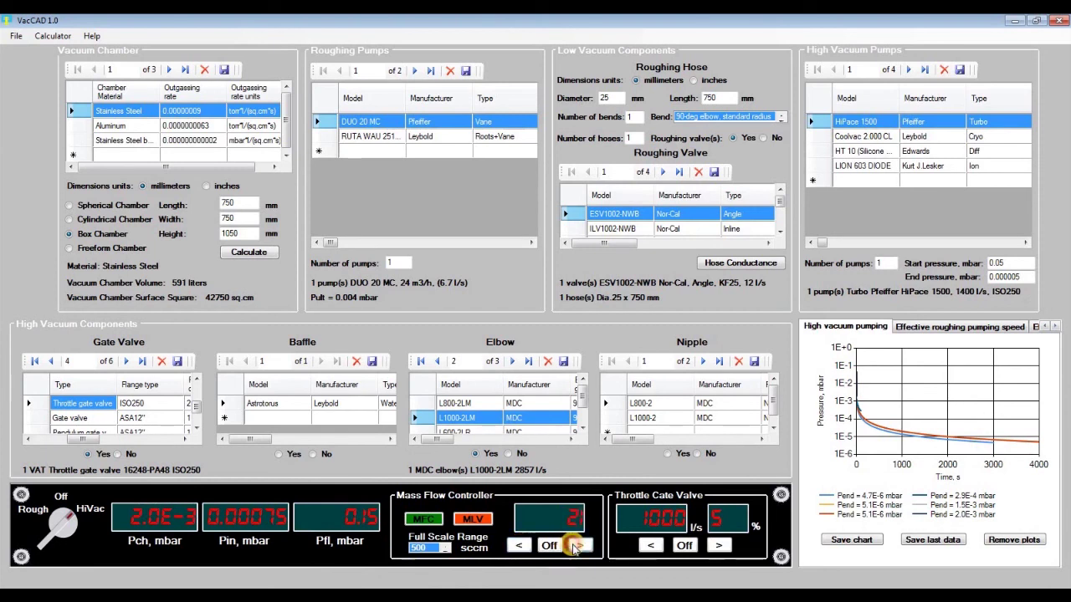
pyautogui.click(102, 512)
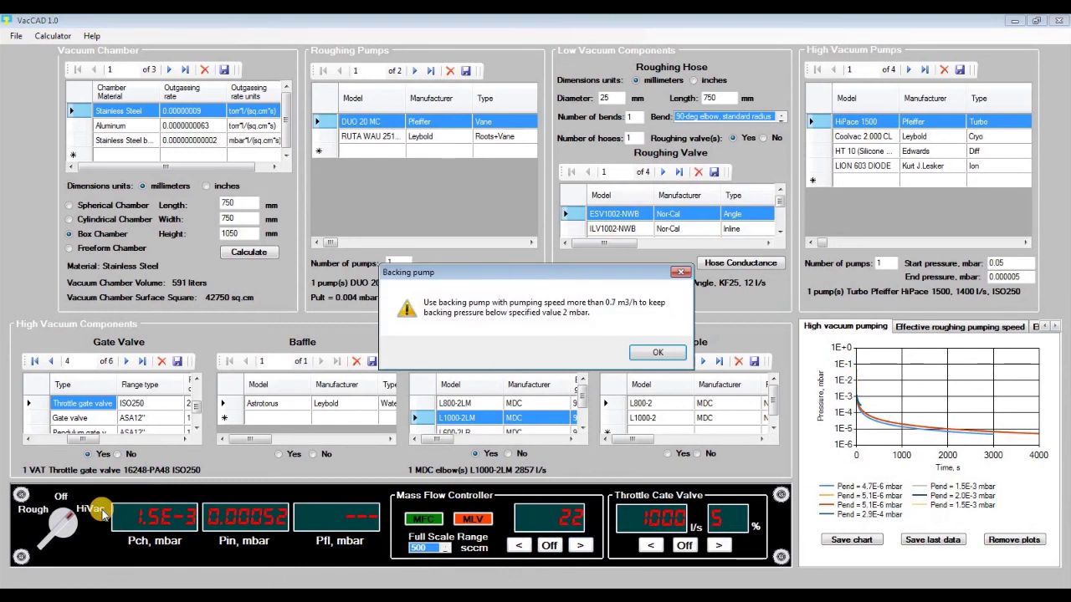
pyautogui.click(658, 353)
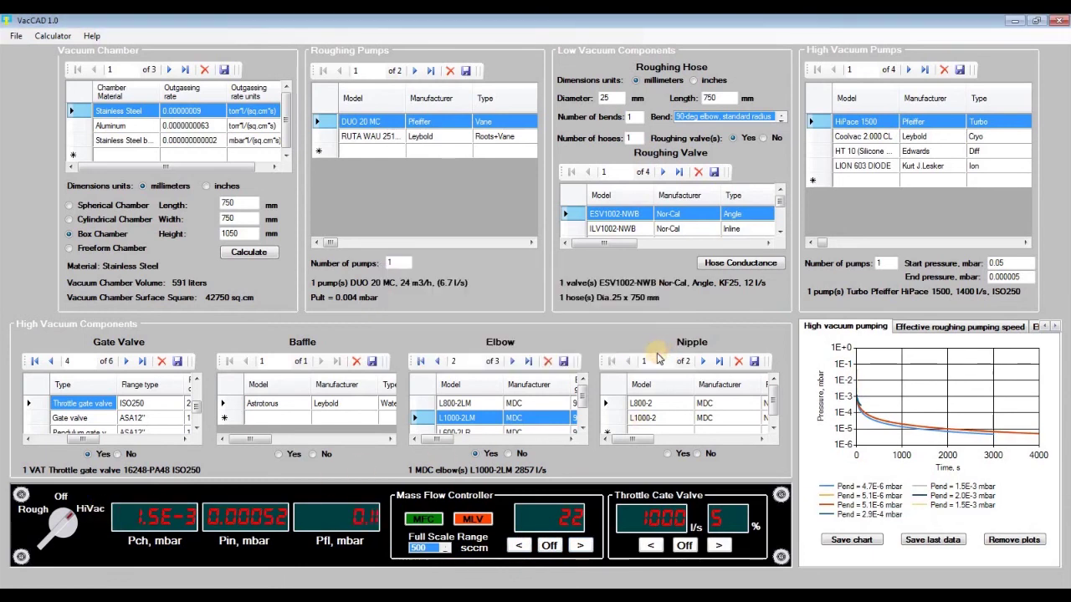
pyautogui.click(153, 529)
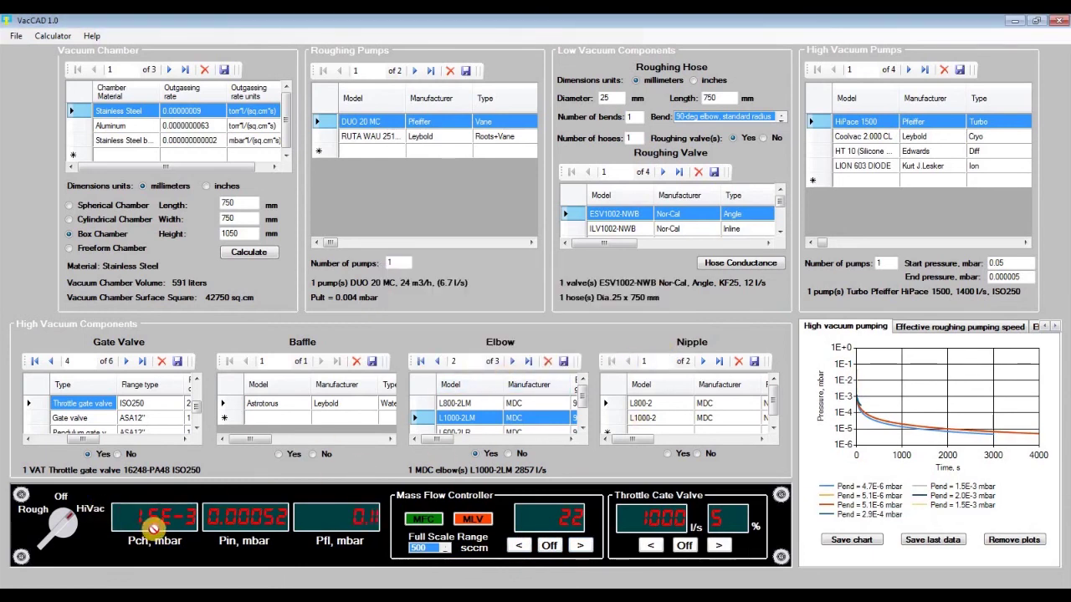